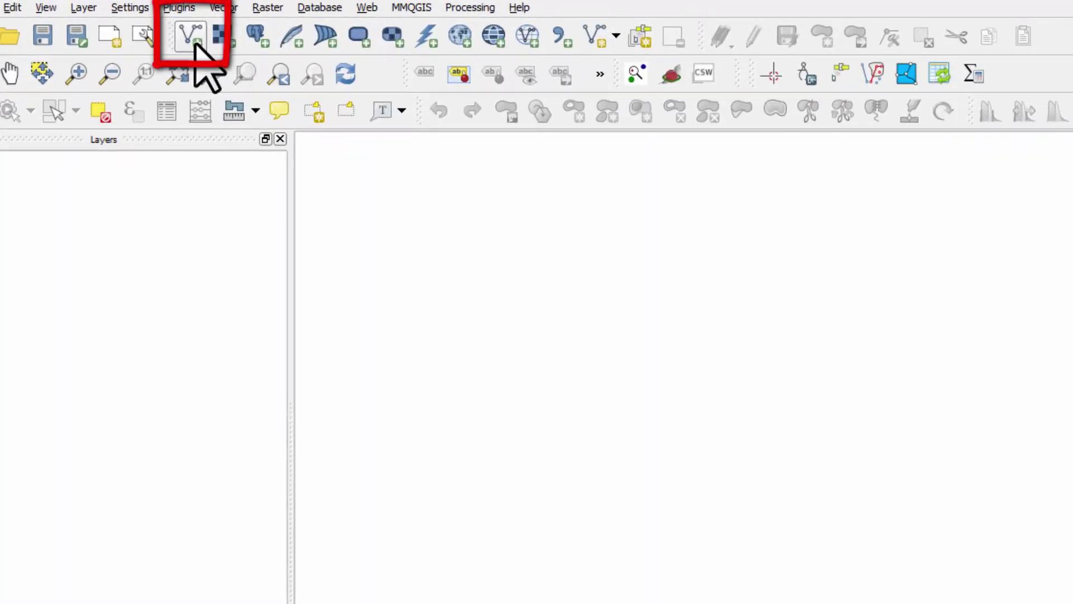
Step: Add LandUse1971_1999.shp from the TheChallenge folder as a vector layer
left_click(195, 44)
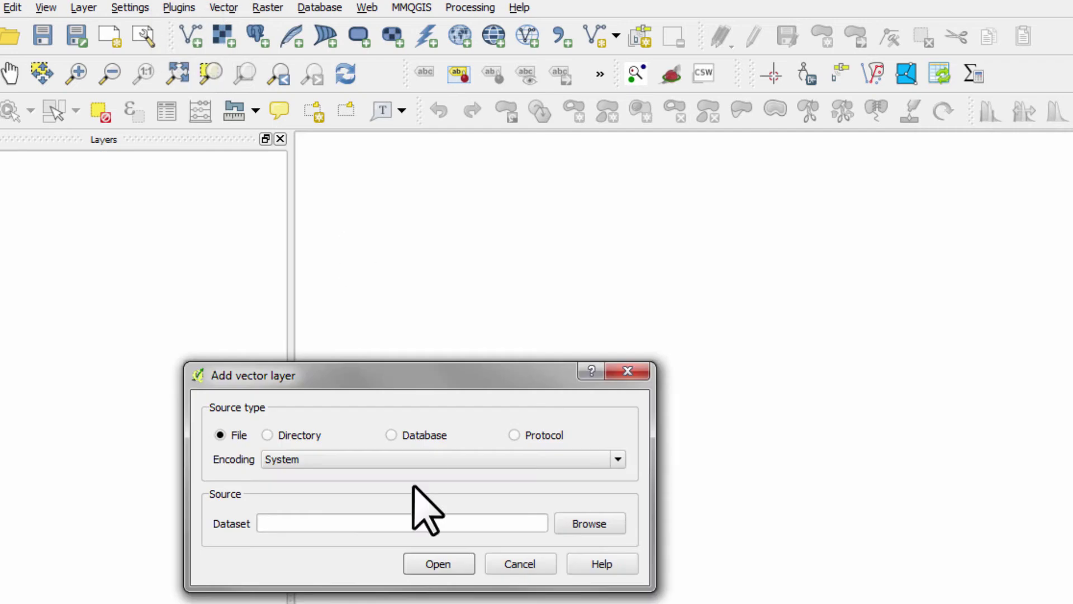
left_click(584, 528)
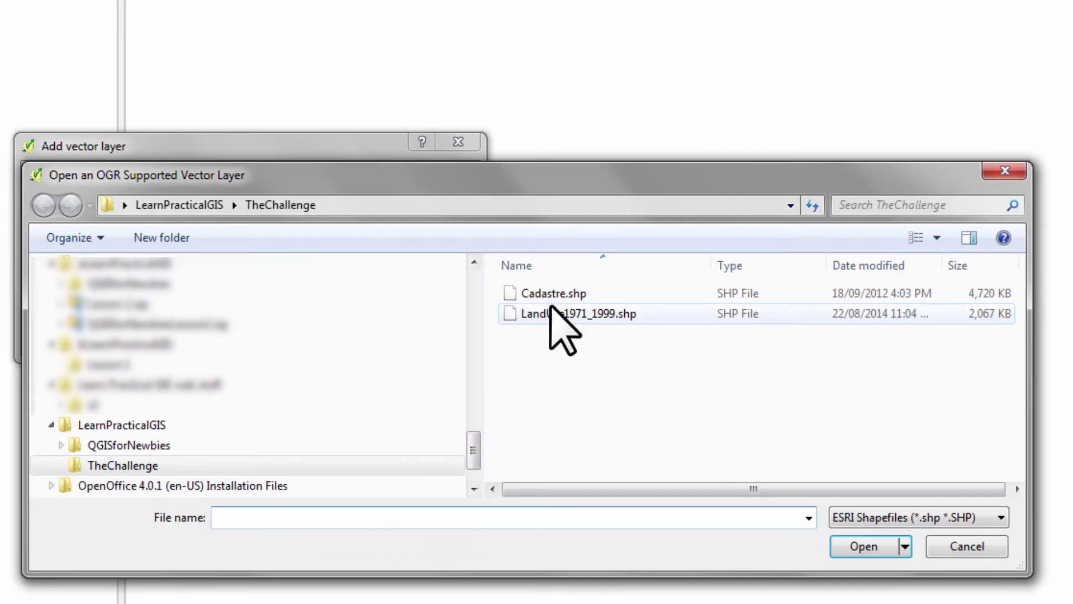
left_click(556, 313)
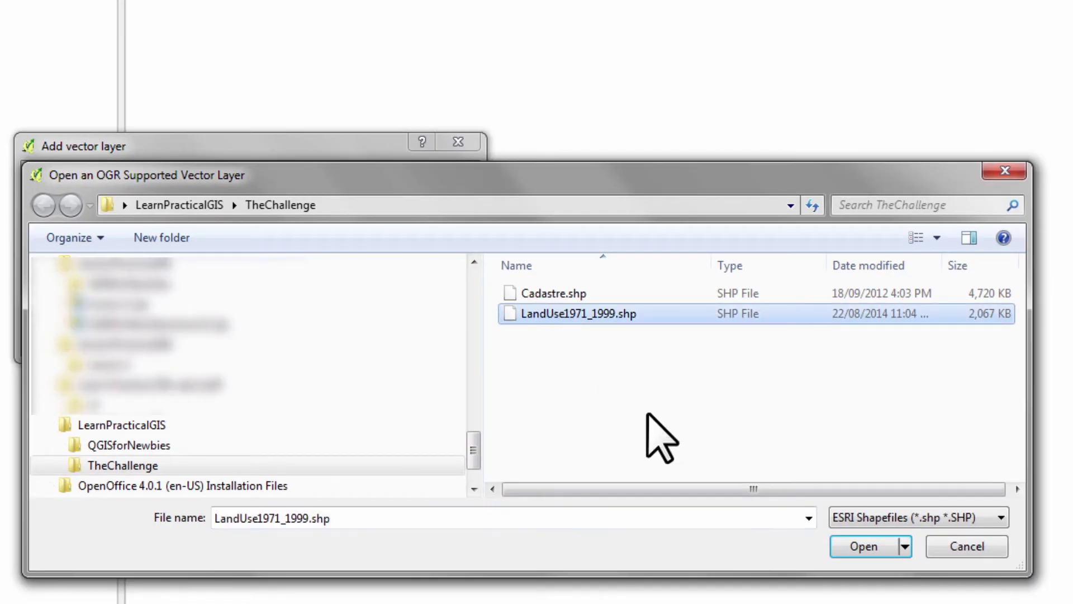
left_click(847, 547)
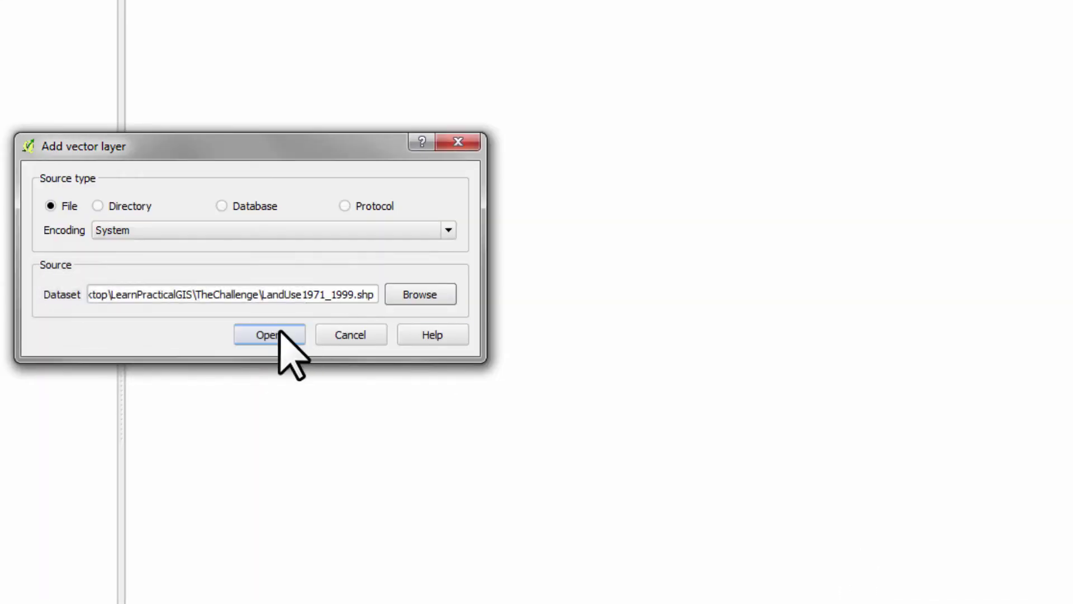
left_click(287, 349)
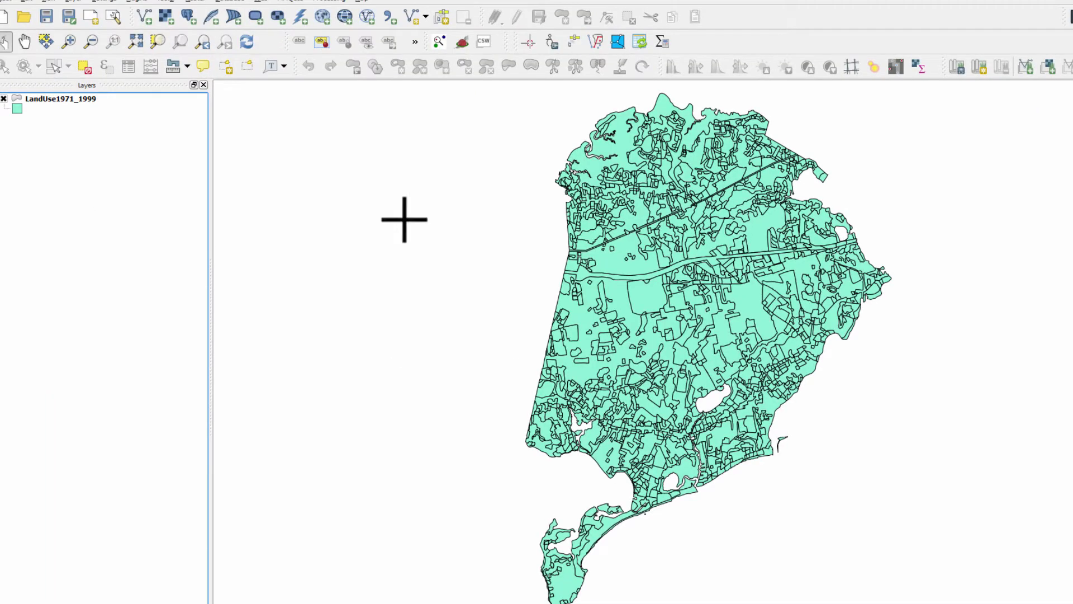
left_click(24, 41)
left_click_drag(662, 244, 363, 239)
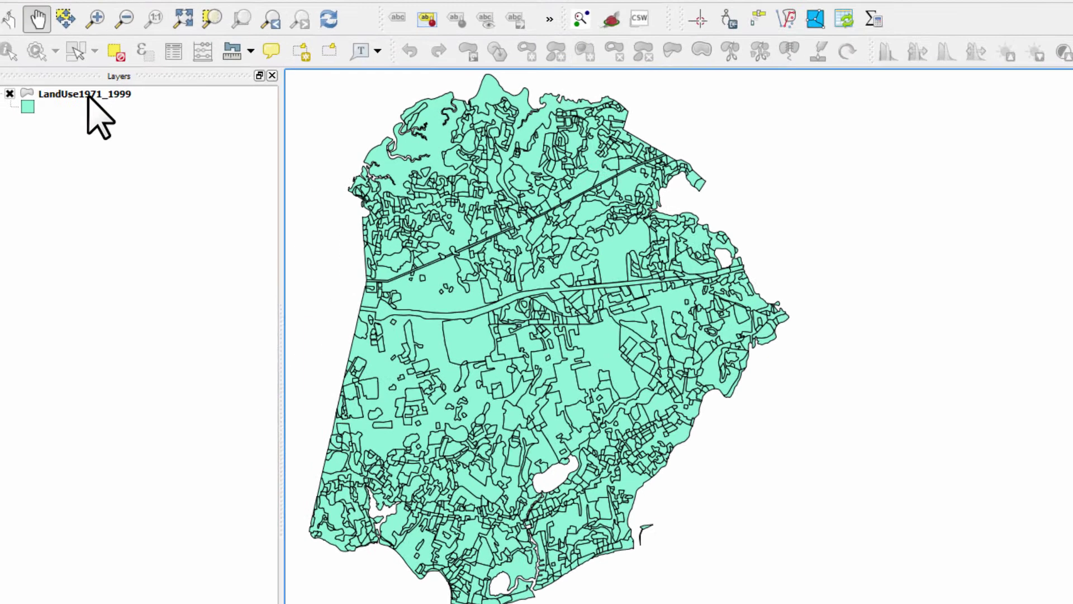
left_click(63, 99)
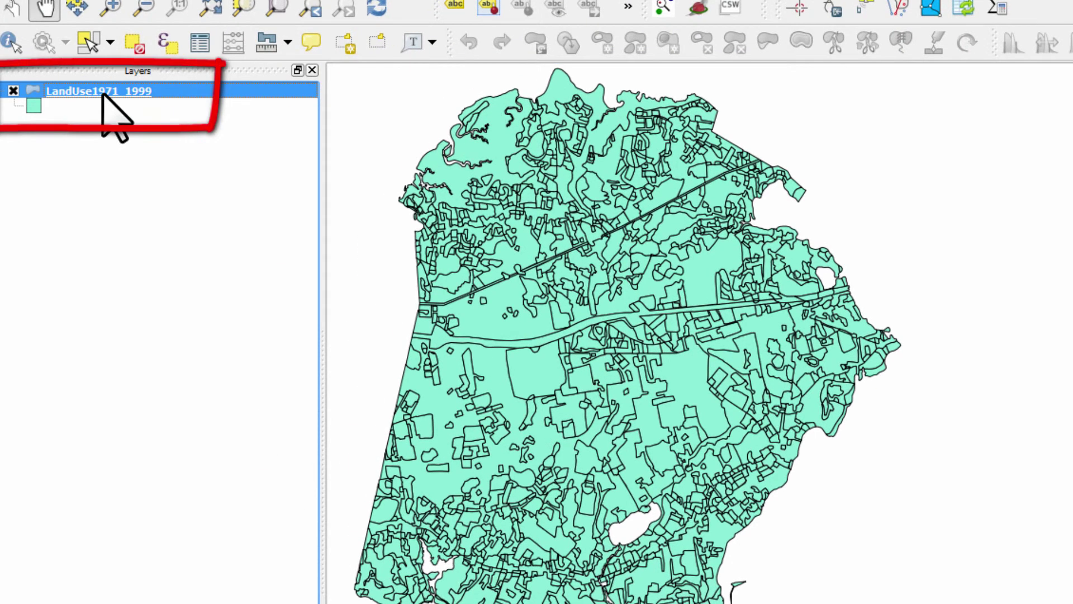
right_click(103, 94)
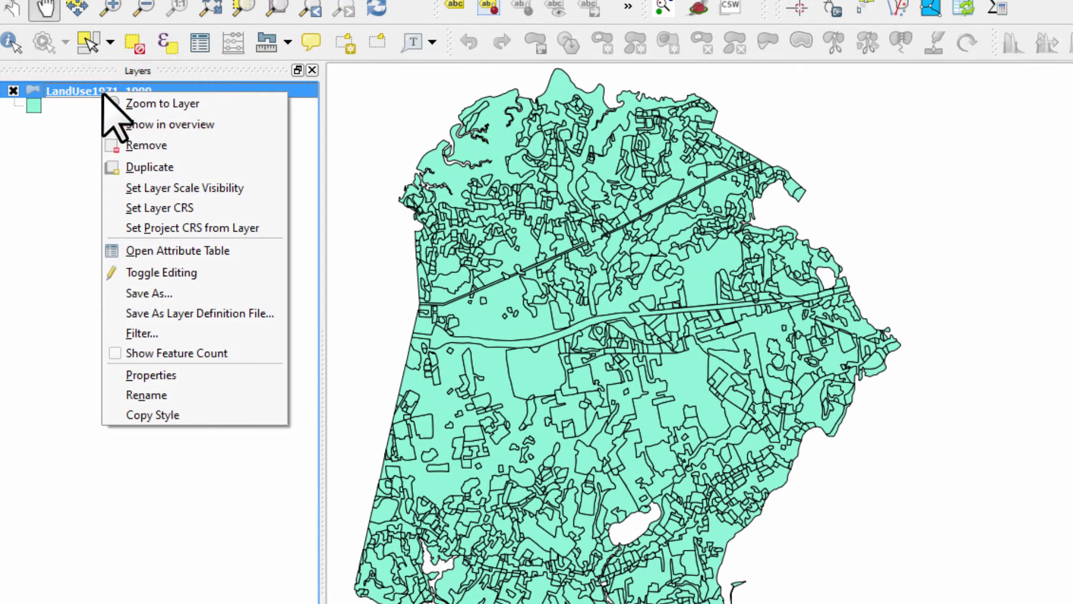
Step: Open the LandUse1971_1999 layer properties and show the symbology type list
left_click(186, 378)
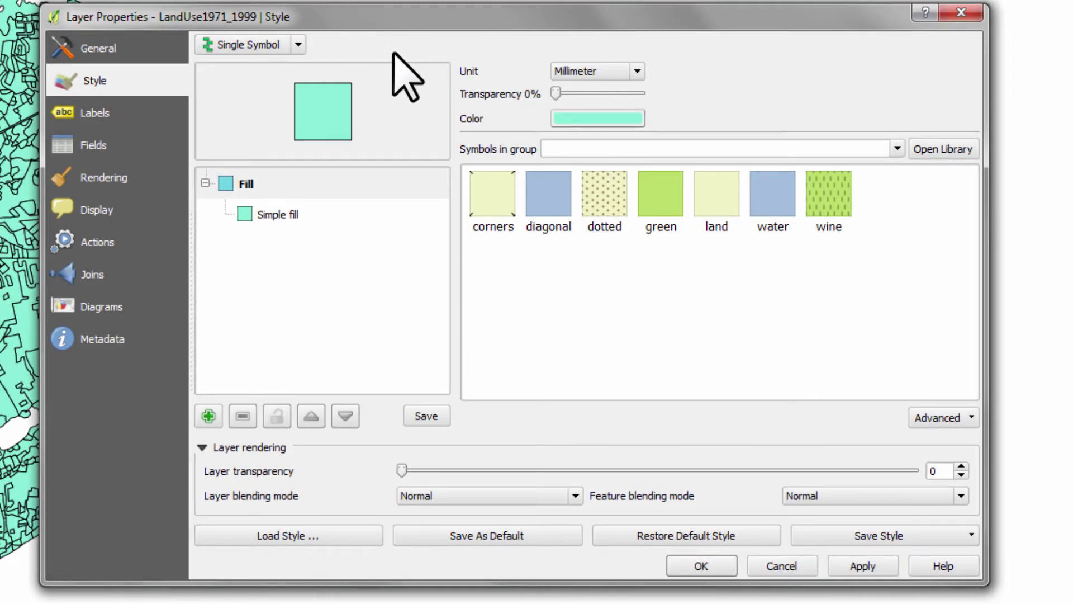
left_click(298, 45)
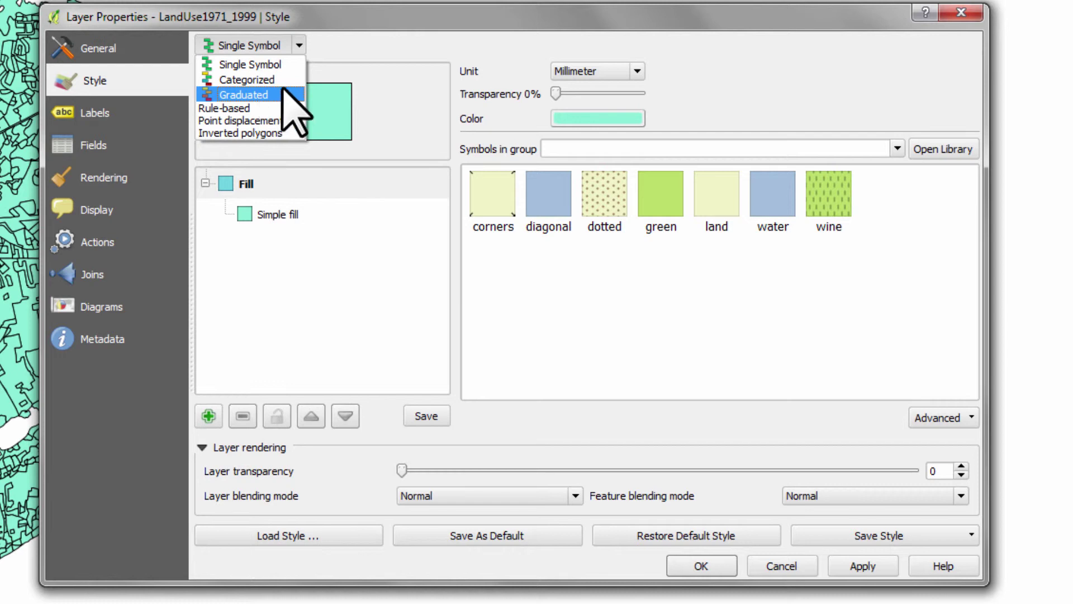
Step: Set the layer's simple fill style to No Brush and apply it
left_click(366, 41)
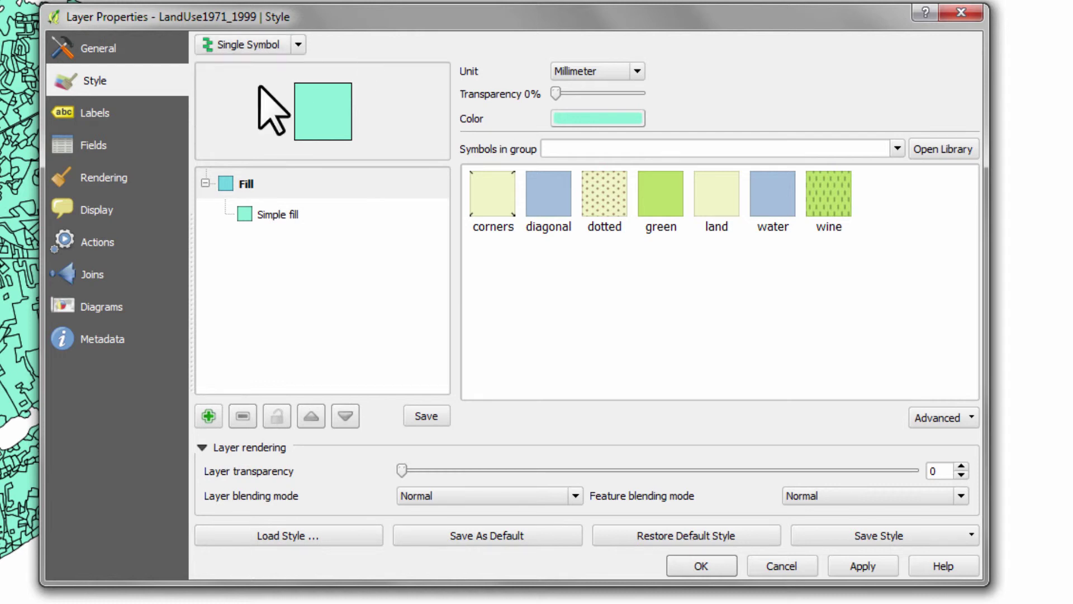
left_click(263, 219)
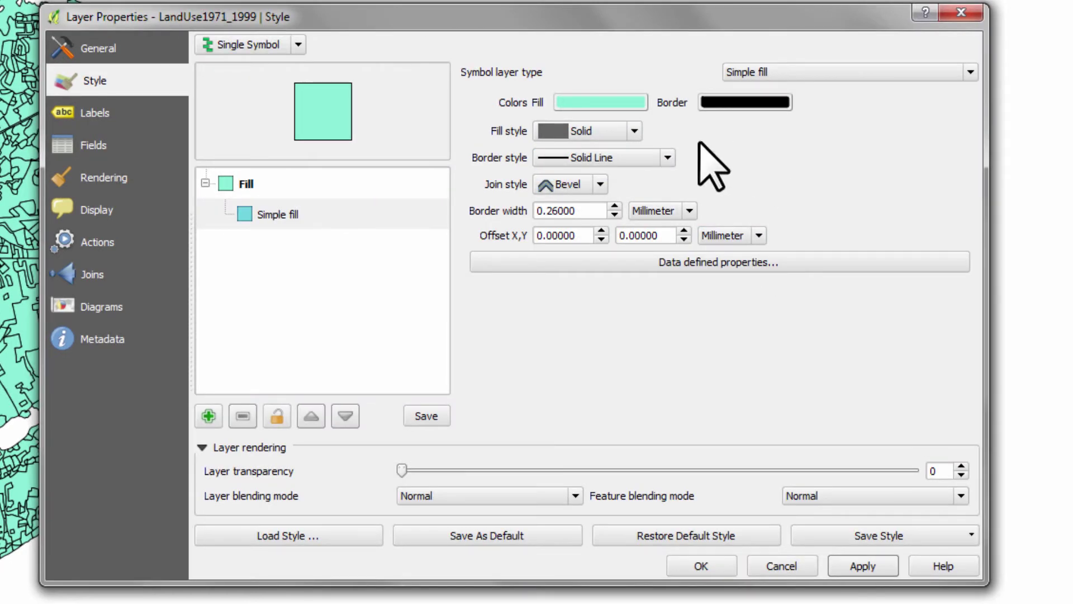
left_click(633, 131)
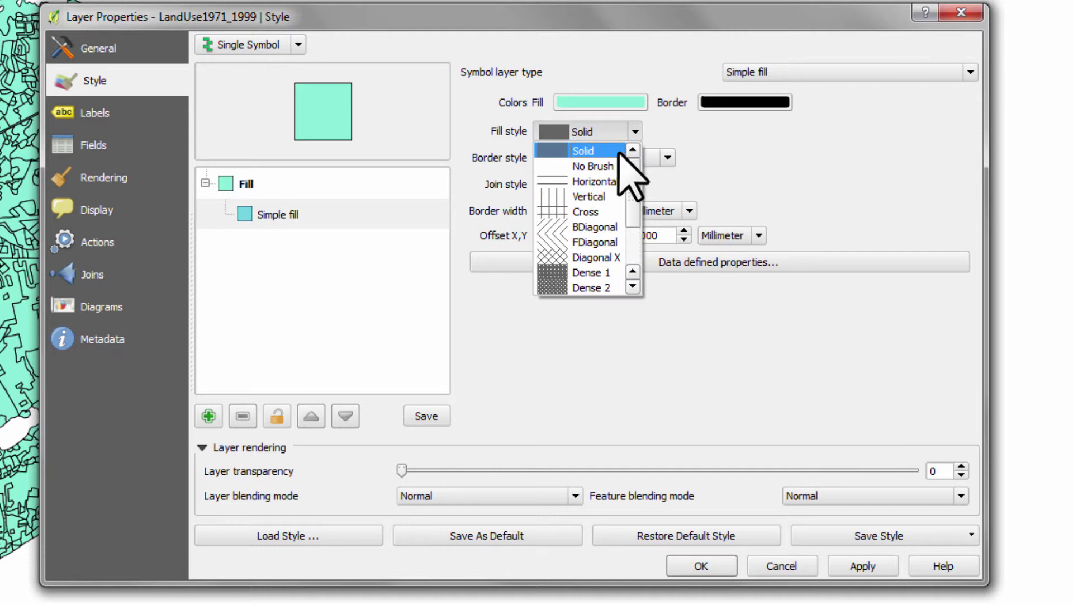
left_click(608, 166)
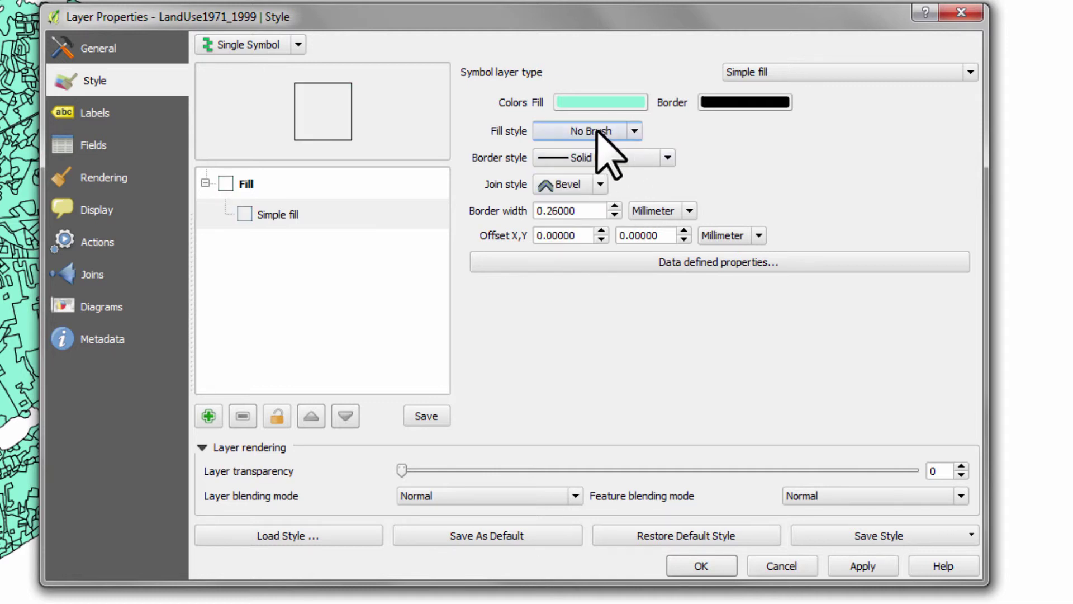
left_click(839, 568)
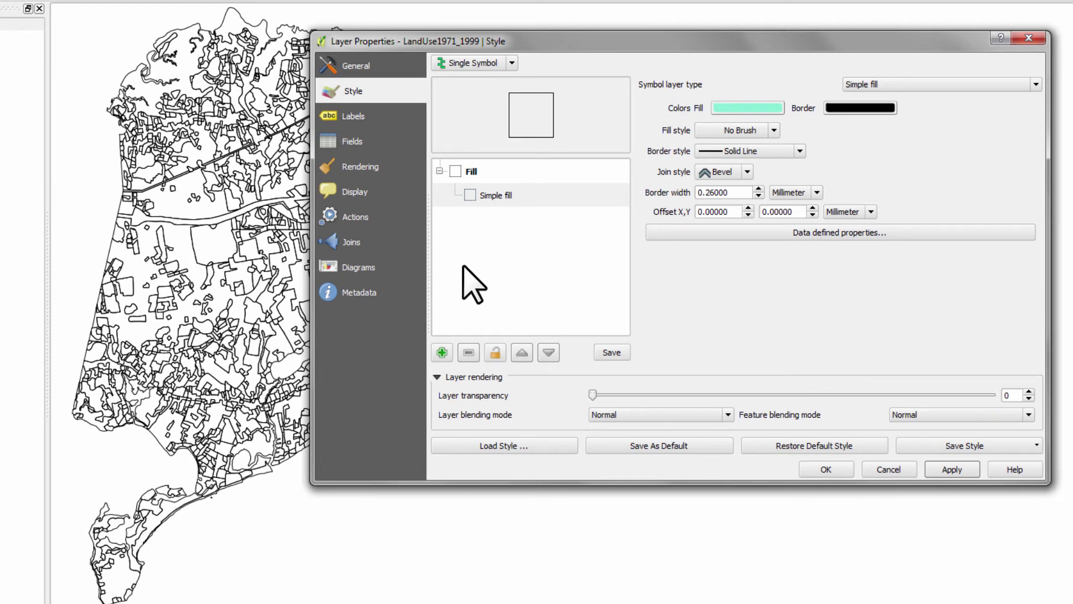
Step: Change the LandUse1971_1999 symbology type to Graduated
left_click(481, 62)
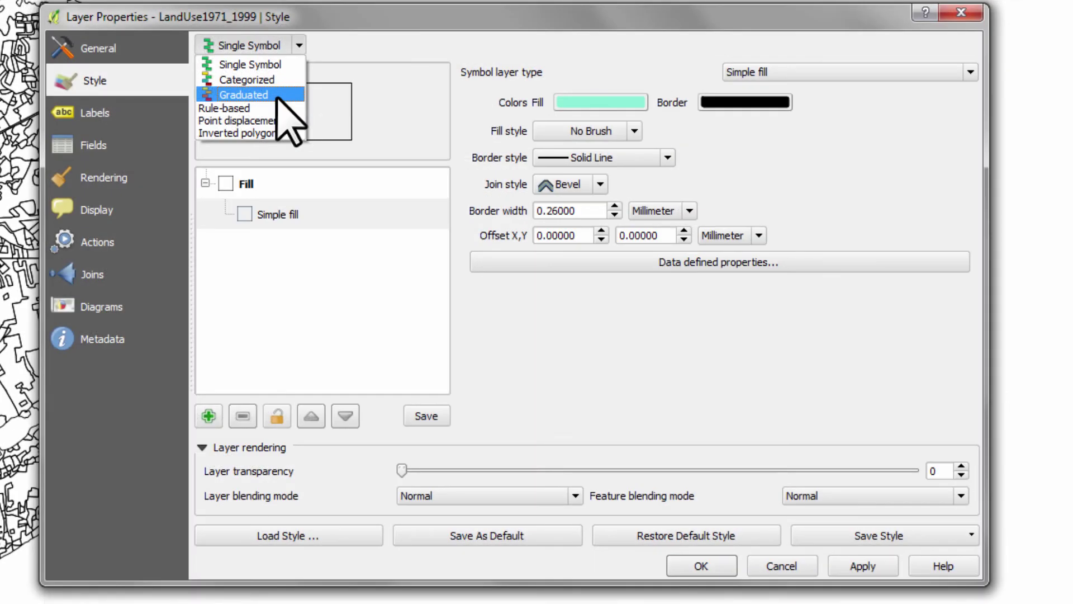
left_click(493, 104)
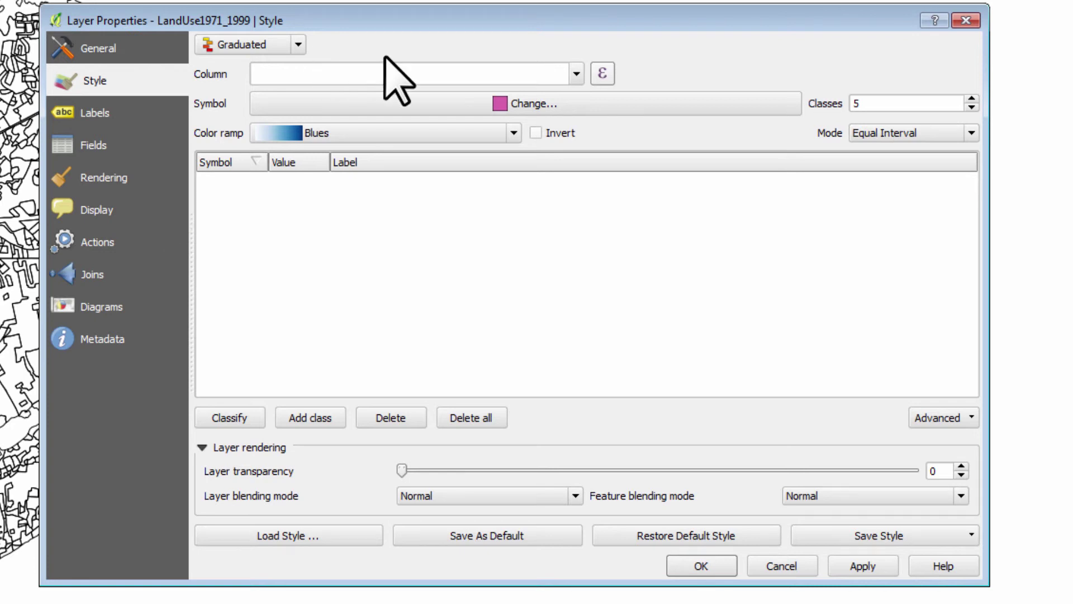
Step: Switch the LandUse1971_1999 symbology type to Categorized
left_click(297, 43)
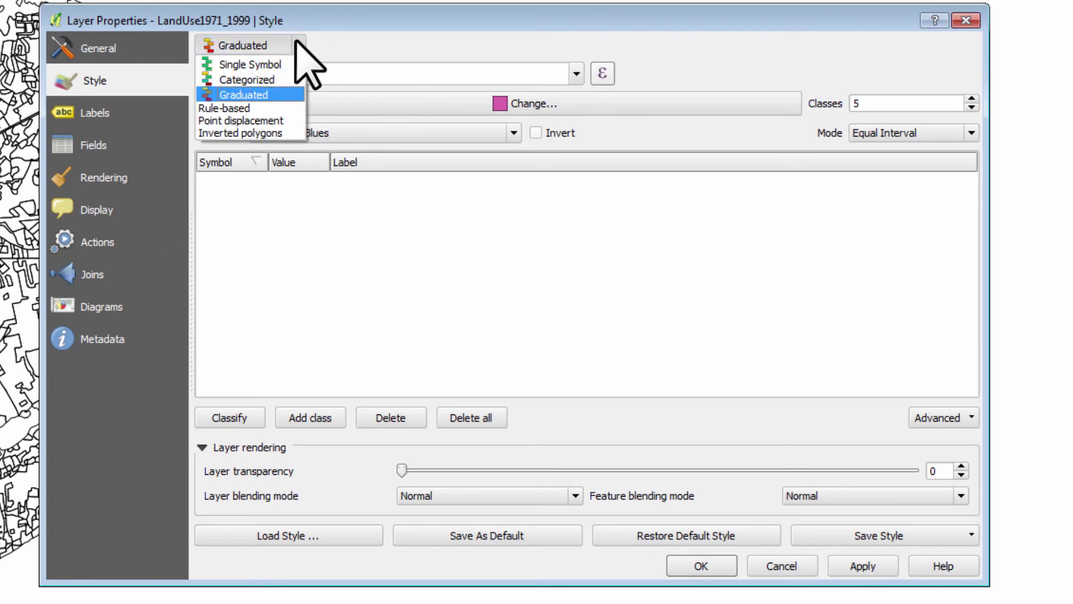
left_click(278, 80)
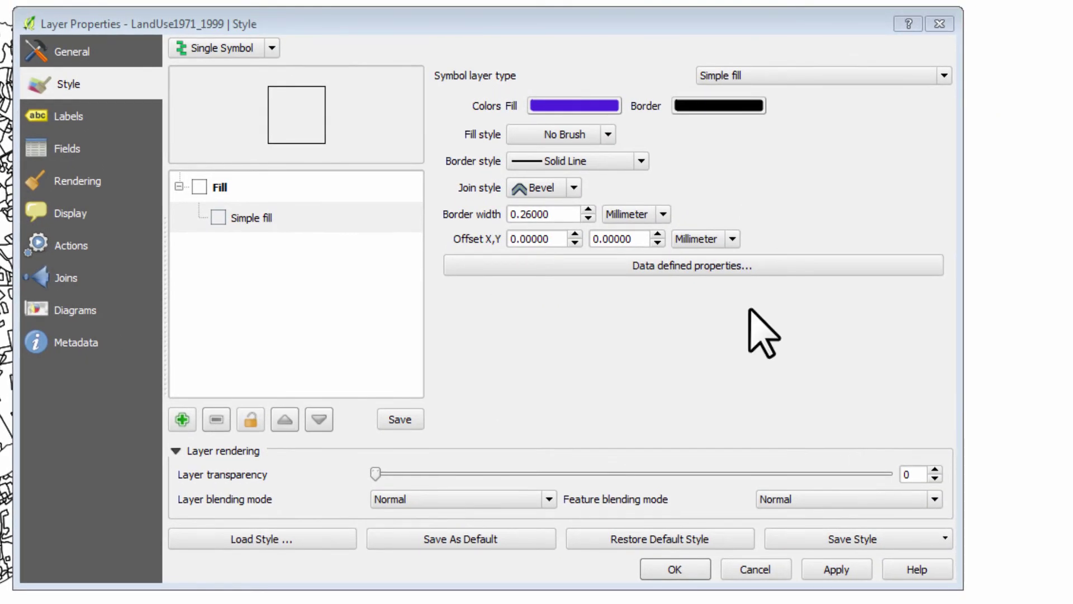
Step: Categorize LandUse1971_1999 on the SUM1999 field and classify its values
left_click(272, 48)
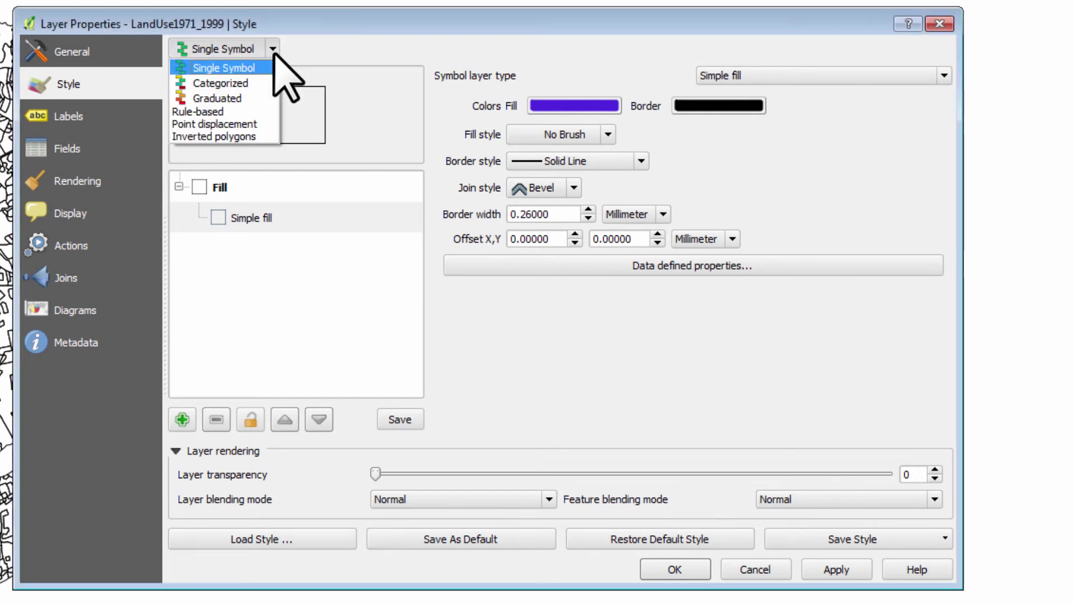
left_click(256, 81)
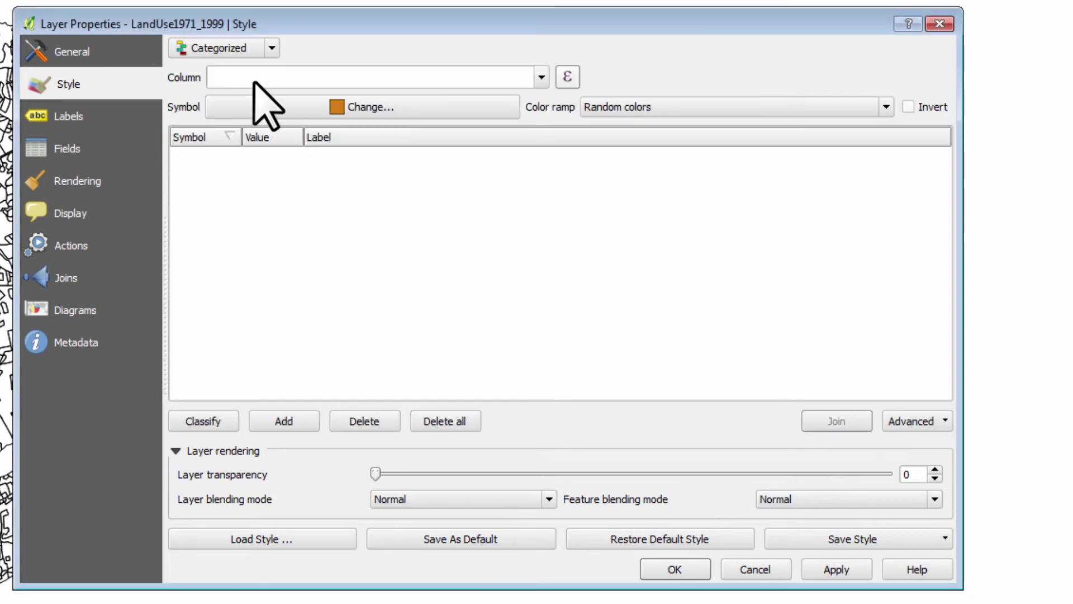
left_click(541, 78)
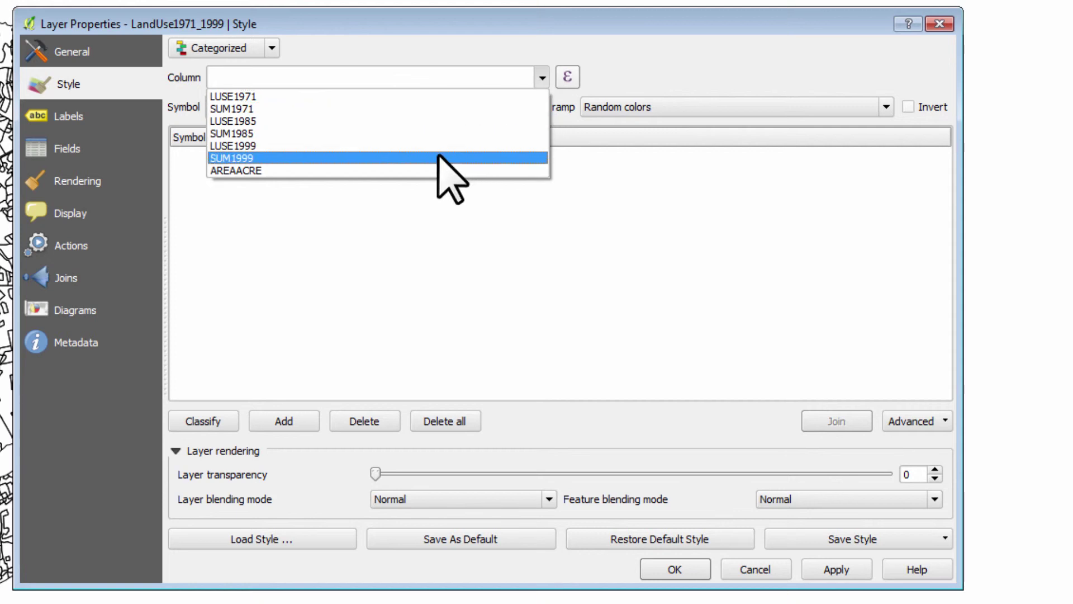
left_click(440, 158)
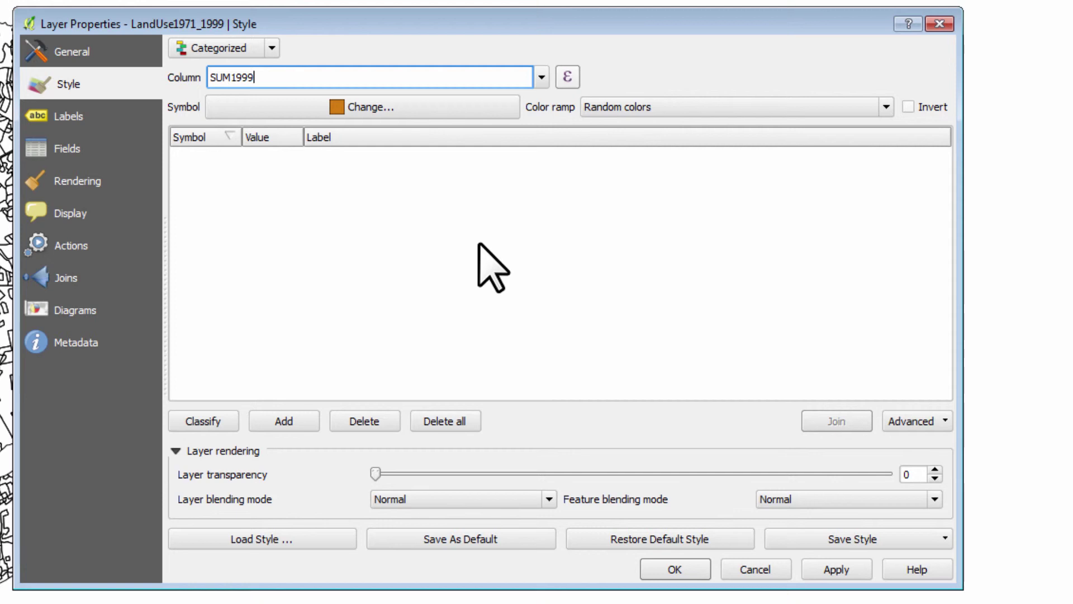
left_click(209, 424)
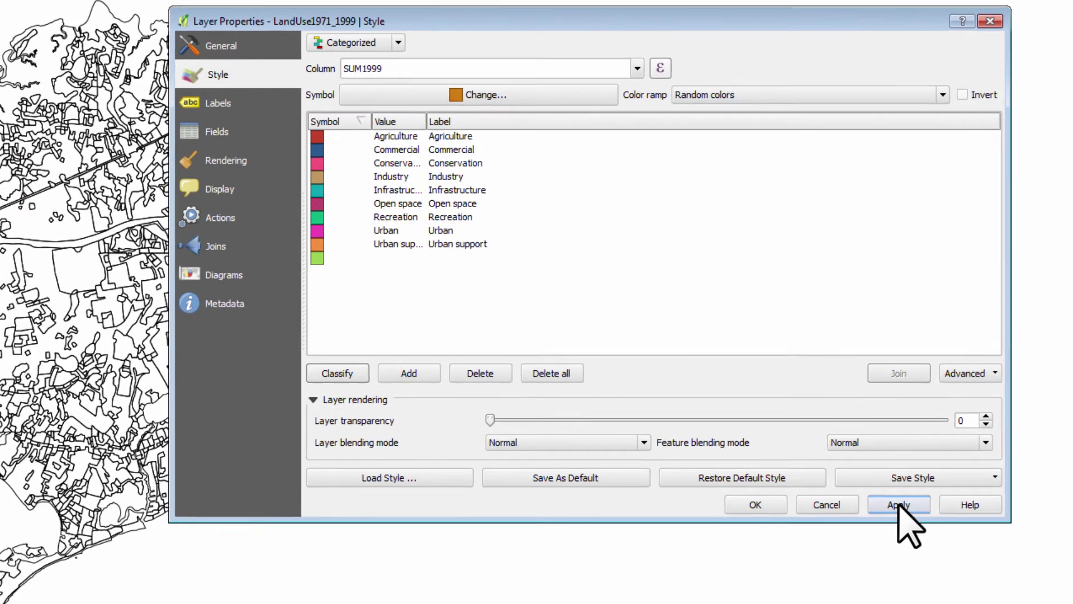
Step: Apply the categories, then reclassify them with the RdPu colour ramp and apply
left_click(898, 505)
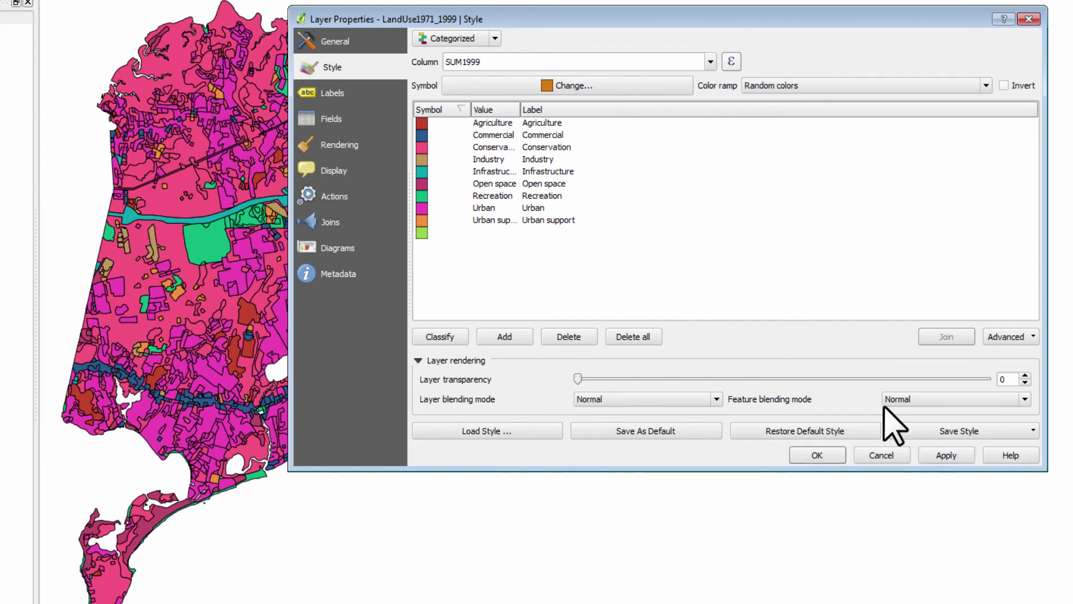
left_click(986, 85)
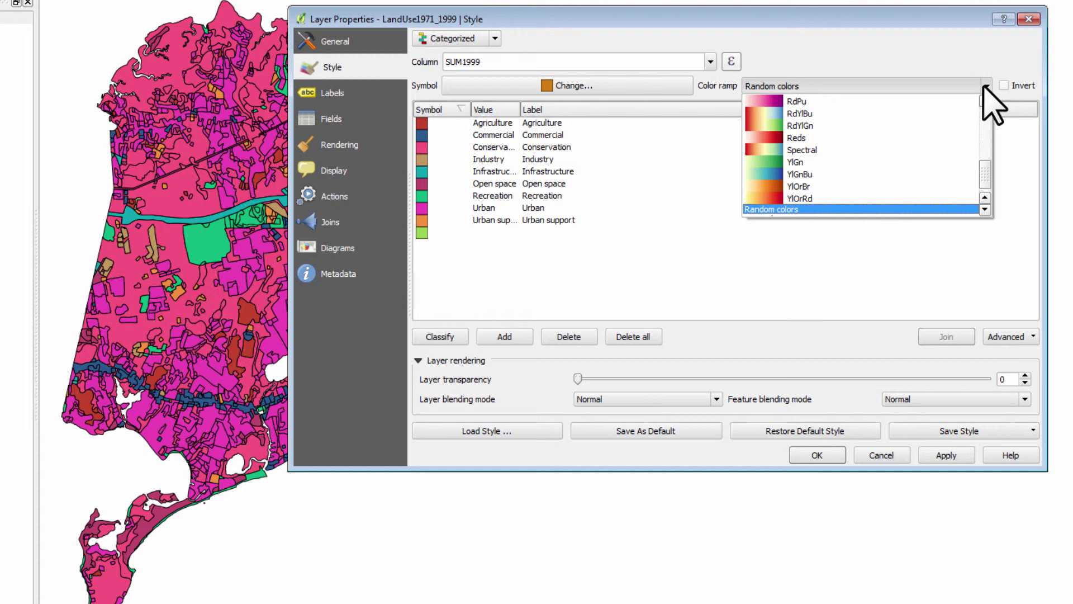
left_click(797, 101)
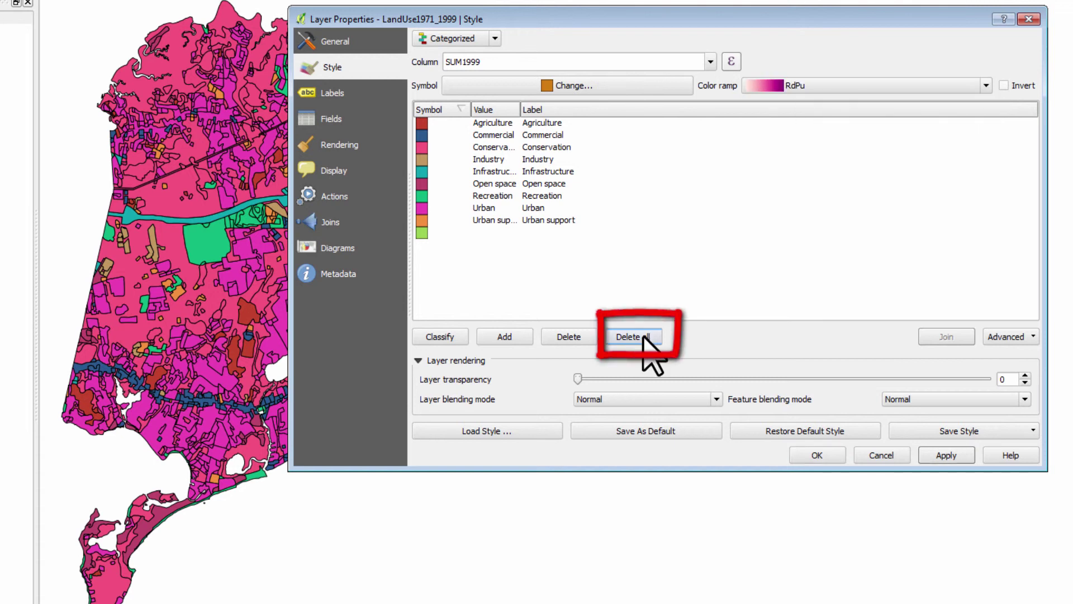
left_click(643, 336)
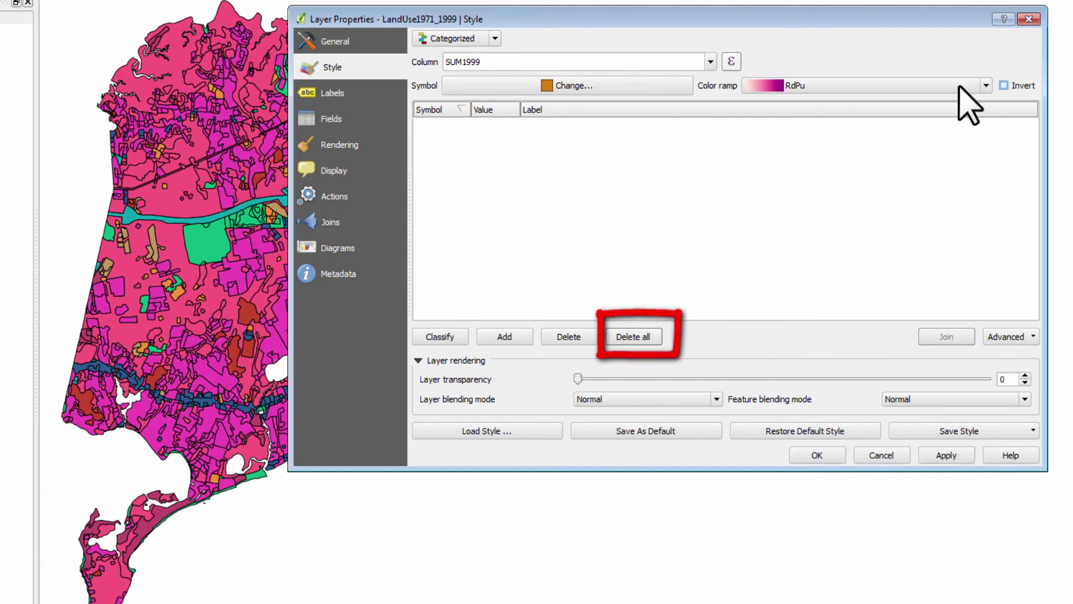
left_click(447, 336)
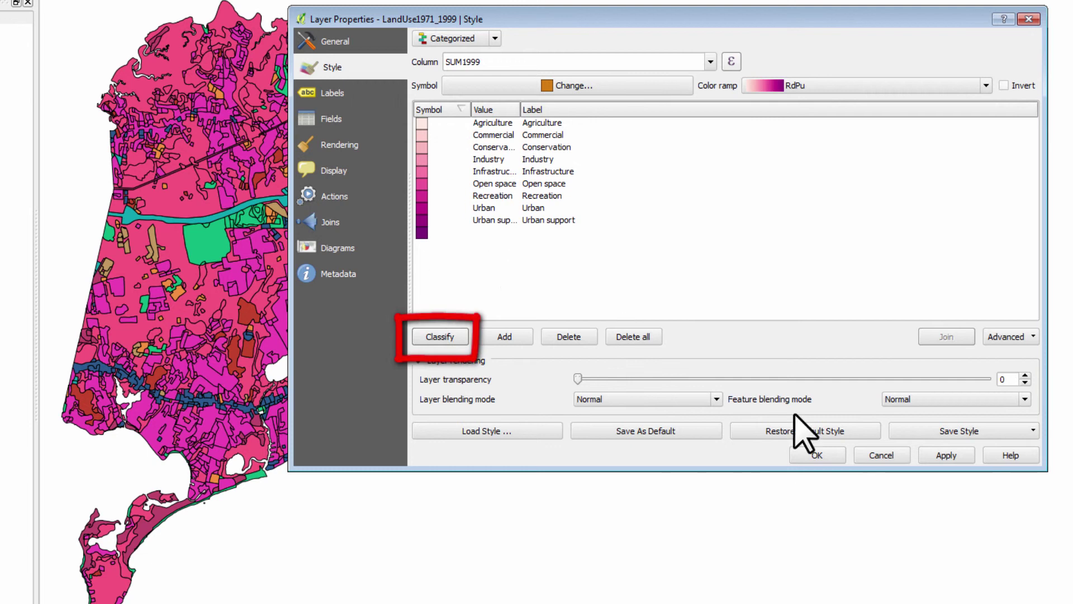
left_click(947, 456)
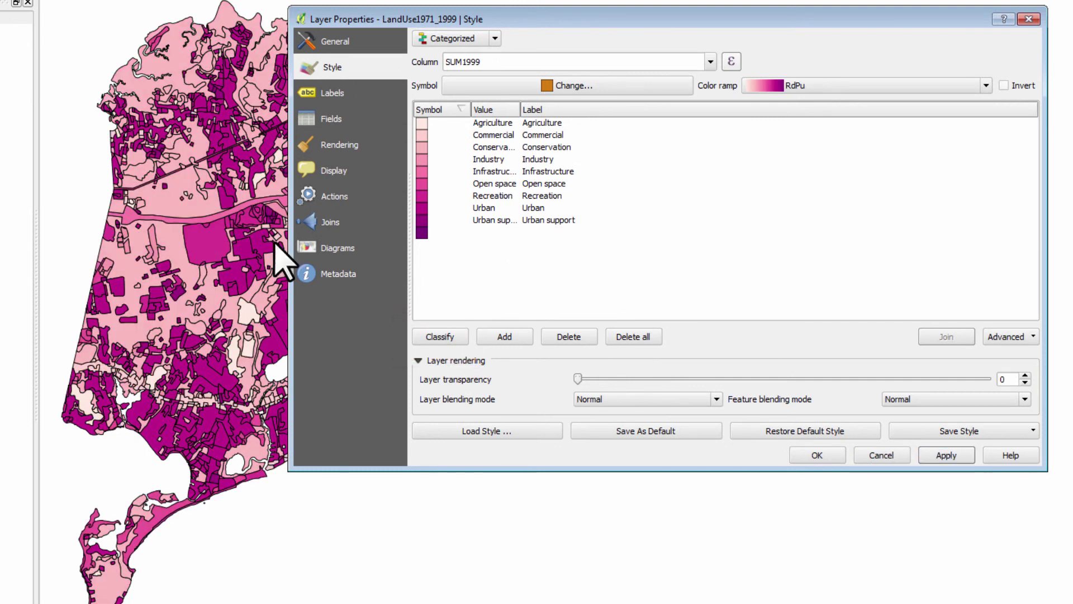
Step: Clear all categories, reclassify with the Spectral ramp, and apply to the map
left_click(851, 89)
left_click(705, 172)
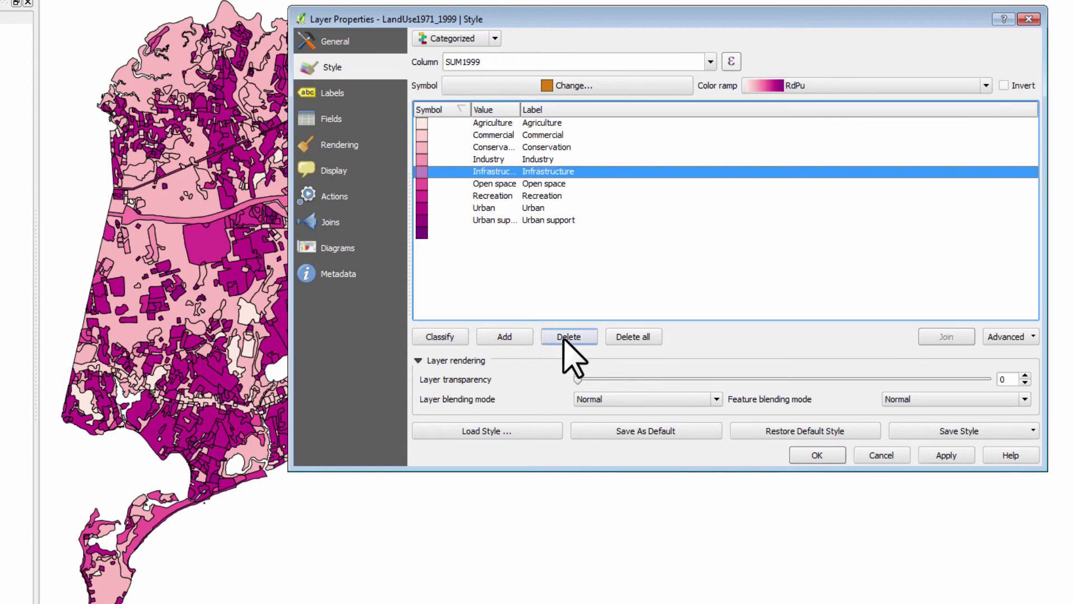
left_click(633, 336)
left_click(844, 85)
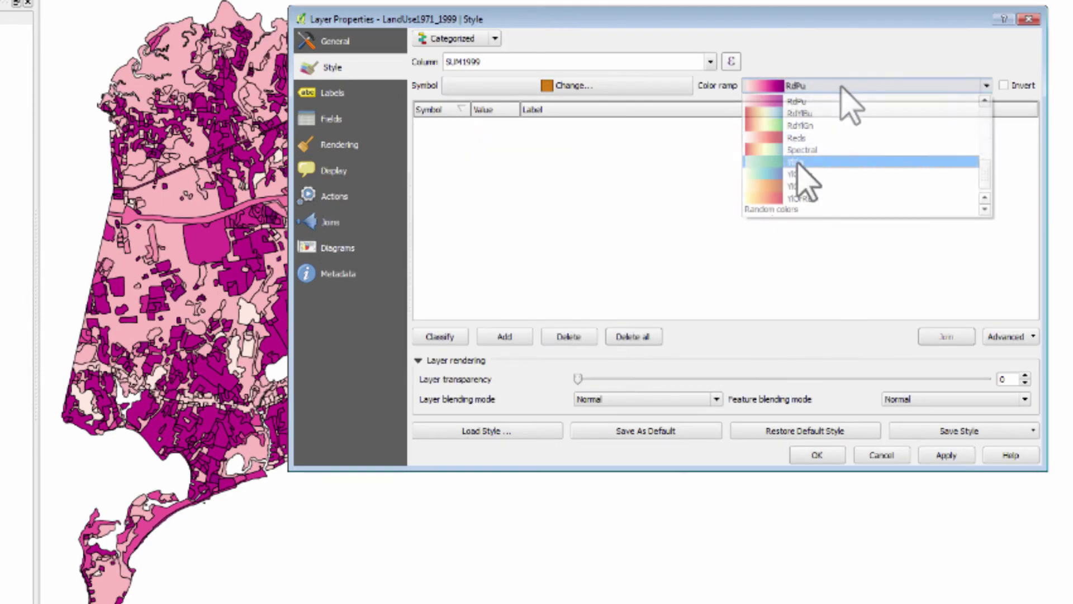
left_click(802, 150)
left_click(440, 336)
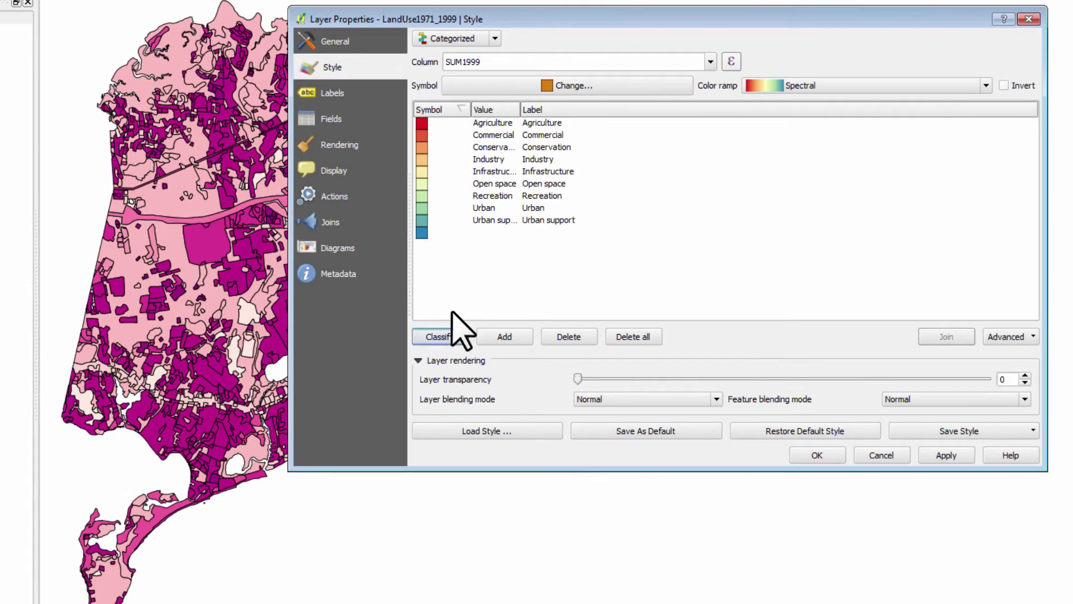
left_click(945, 456)
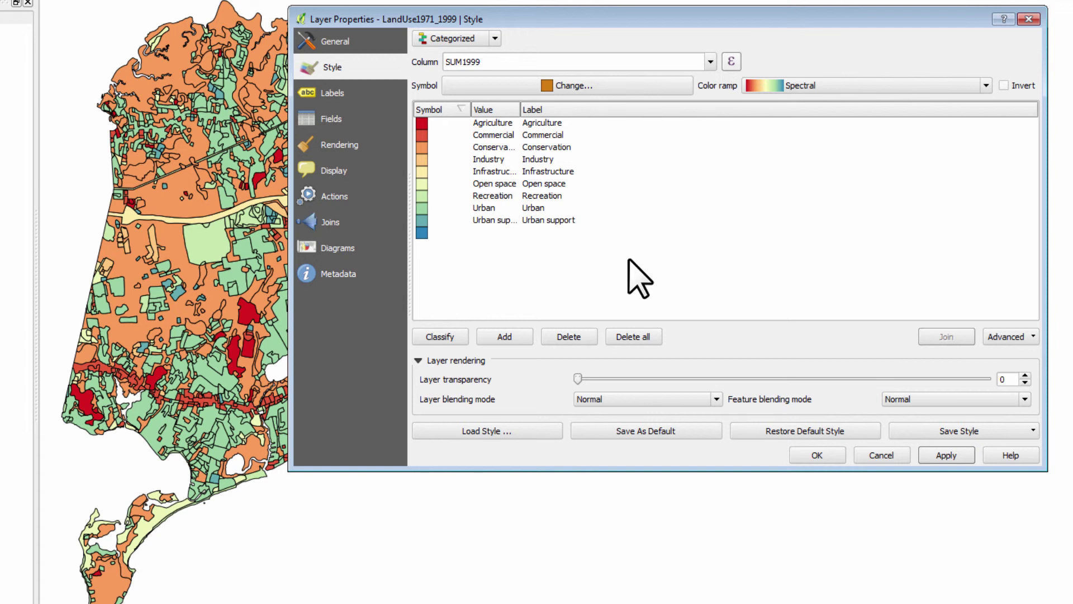
Step: Delete the empty tenth category from the SUM1999 classification
left_click(425, 233)
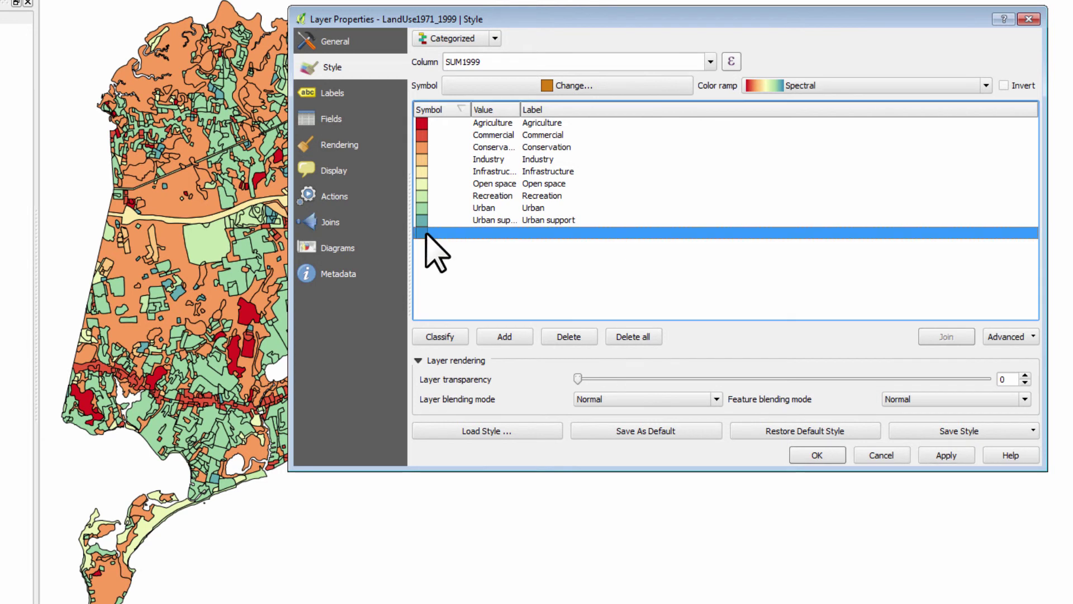
left_click(565, 337)
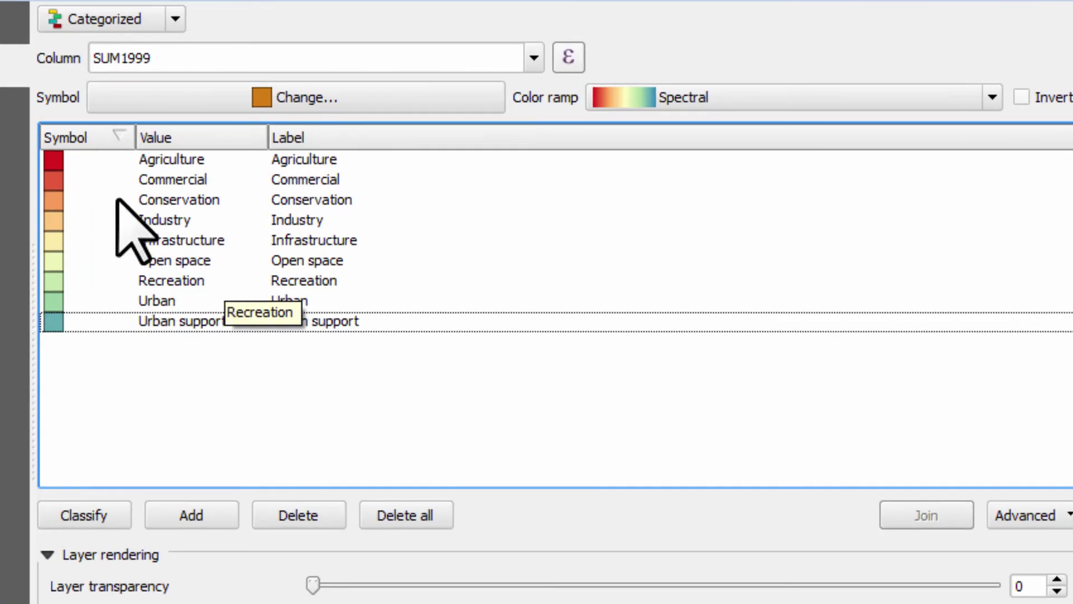
Step: Move Conservation to the top, then place Open space, Recreation and Infrastructure below it
left_click_drag(63, 195, 55, 153)
left_click_drag(55, 154, 56, 157)
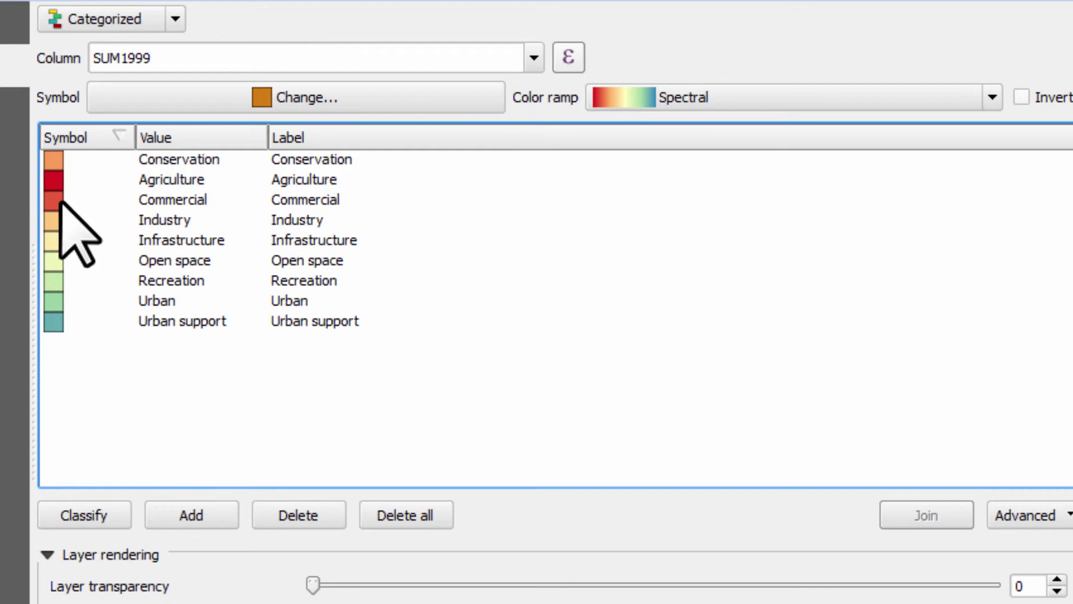
left_click_drag(58, 262, 56, 187)
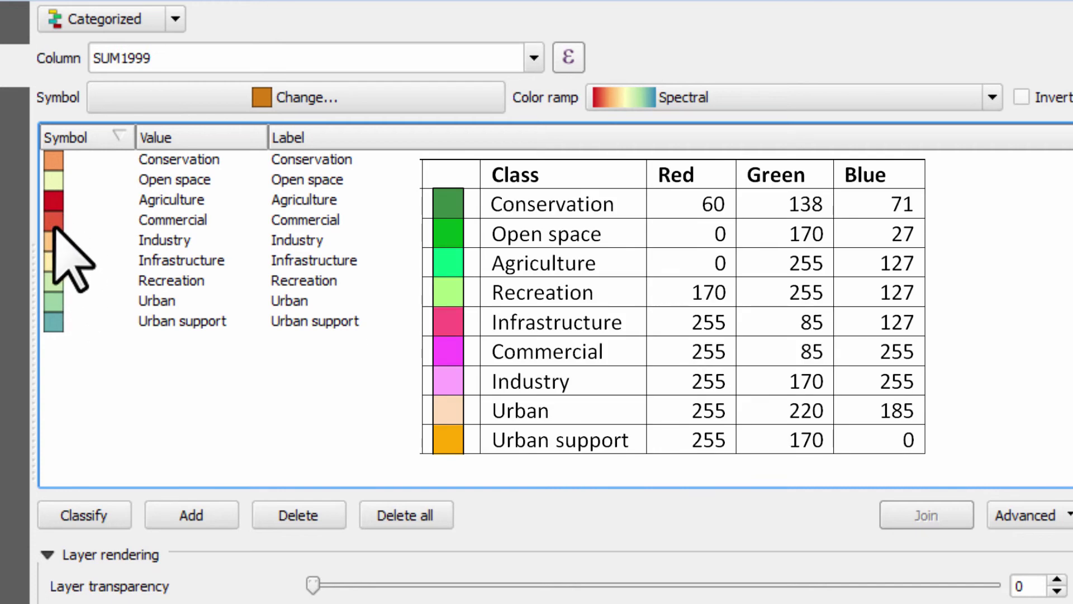
left_click_drag(53, 282, 55, 220)
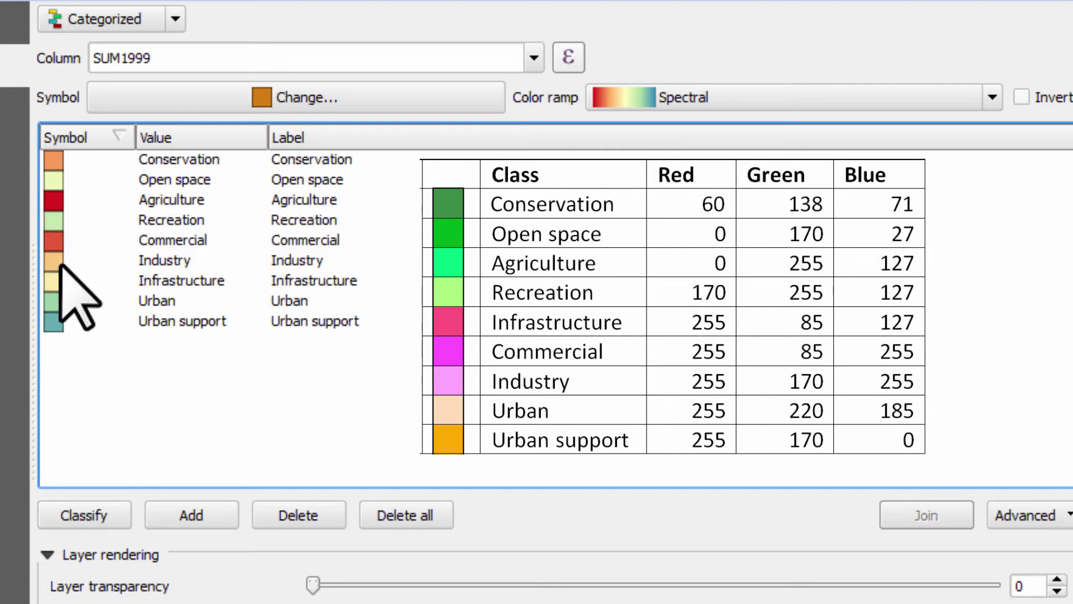
left_click_drag(54, 281, 55, 266)
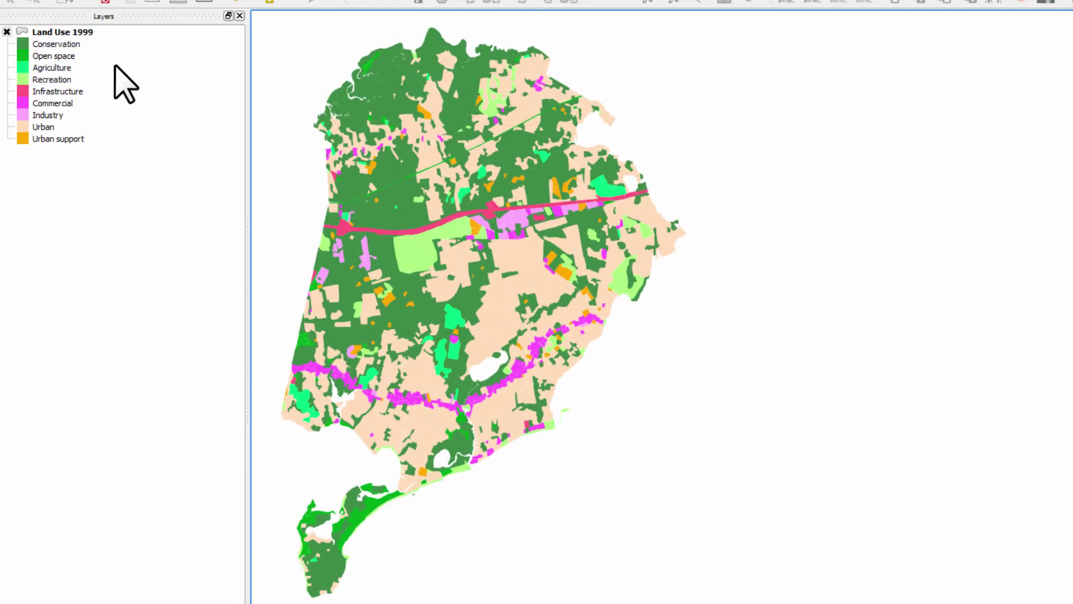
key("ctrl+o")
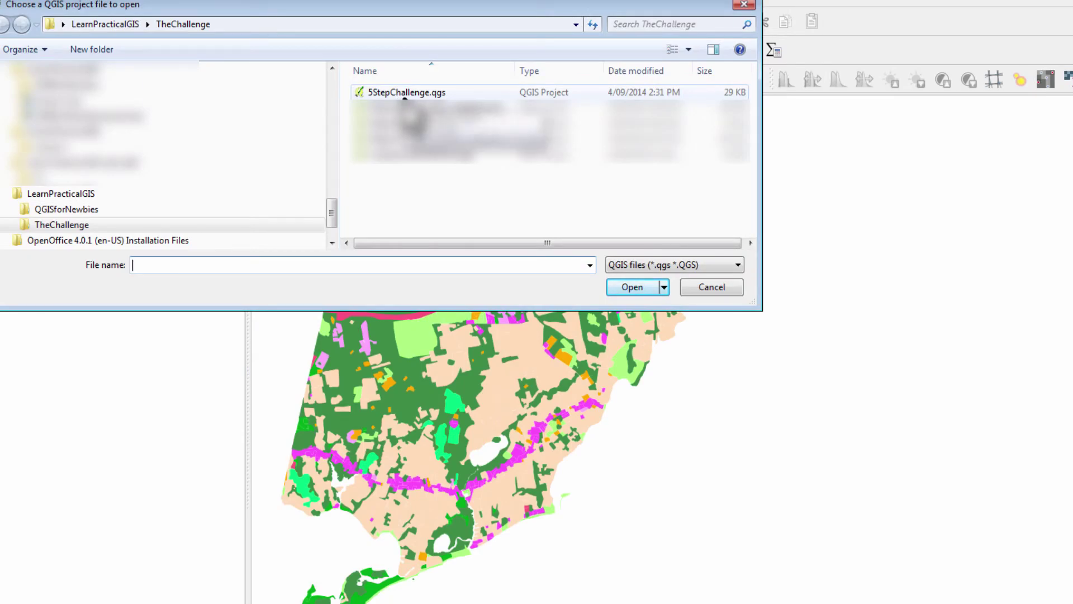
left_click(729, 293)
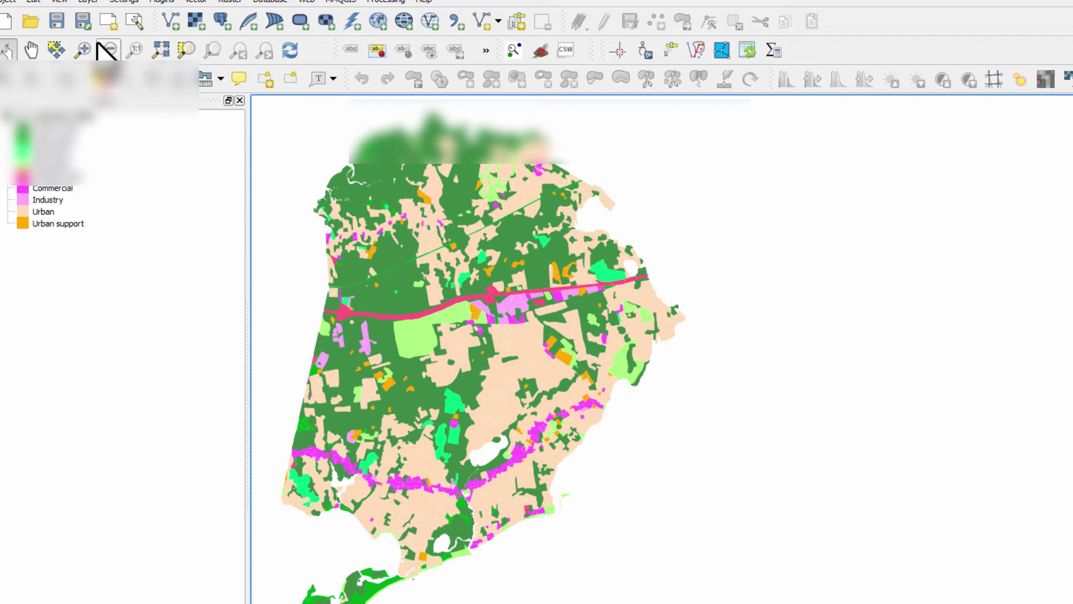
left_click(7, 2)
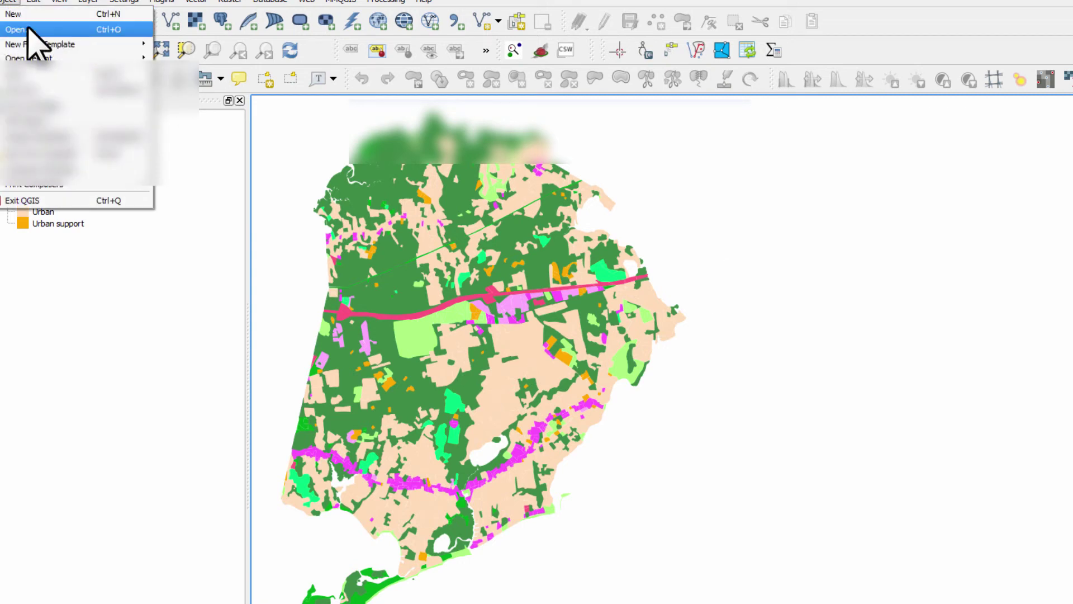
left_click(33, 30)
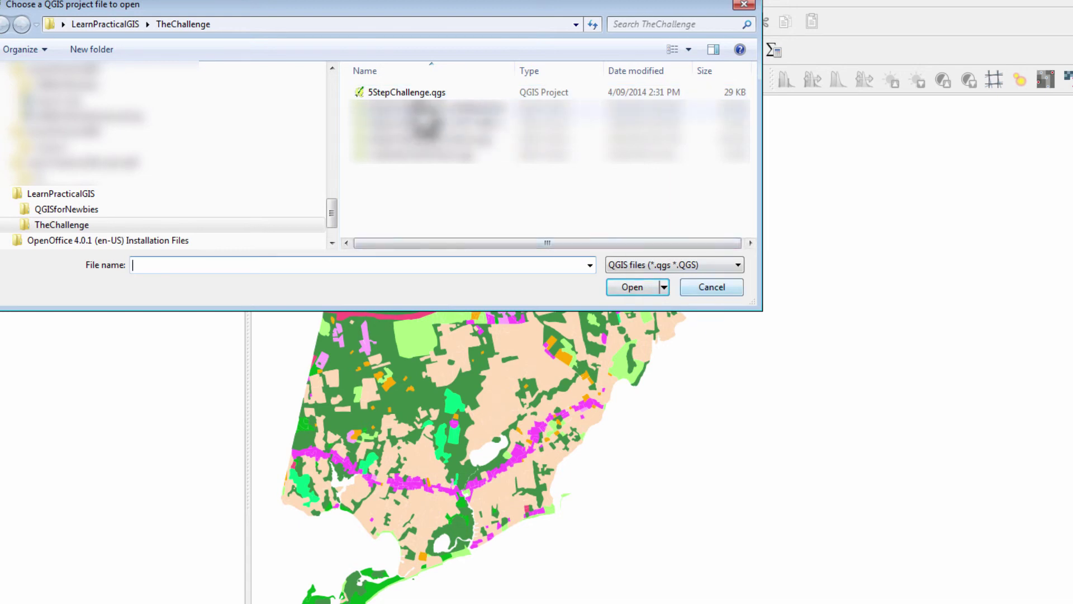
left_click(712, 287)
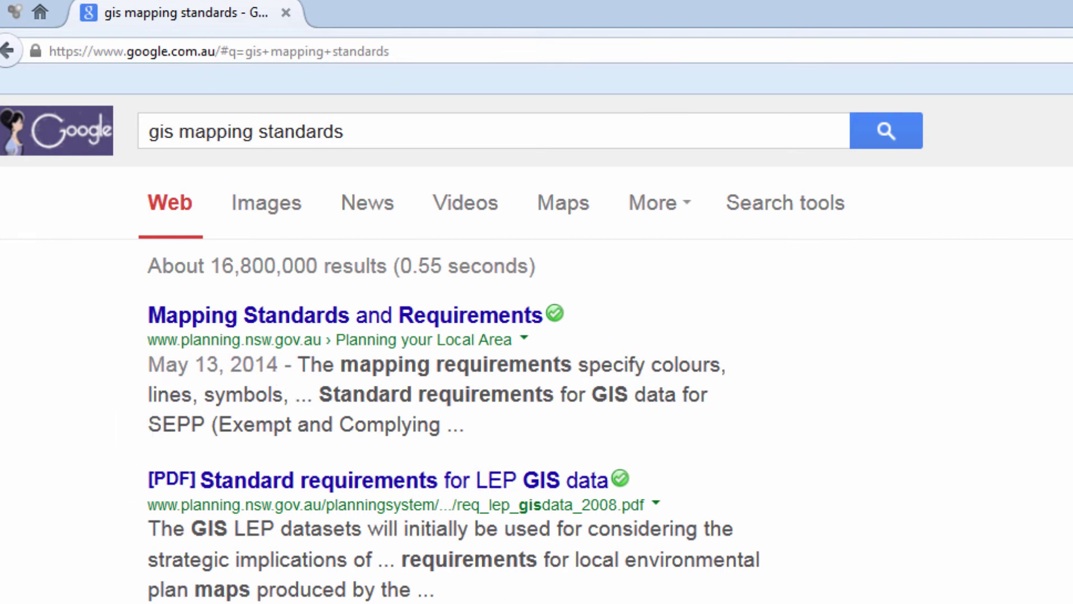
Step: Replace 'gis mapping' with 'map color' in the query and search for map color standards
scroll(537, 336, "down", 9)
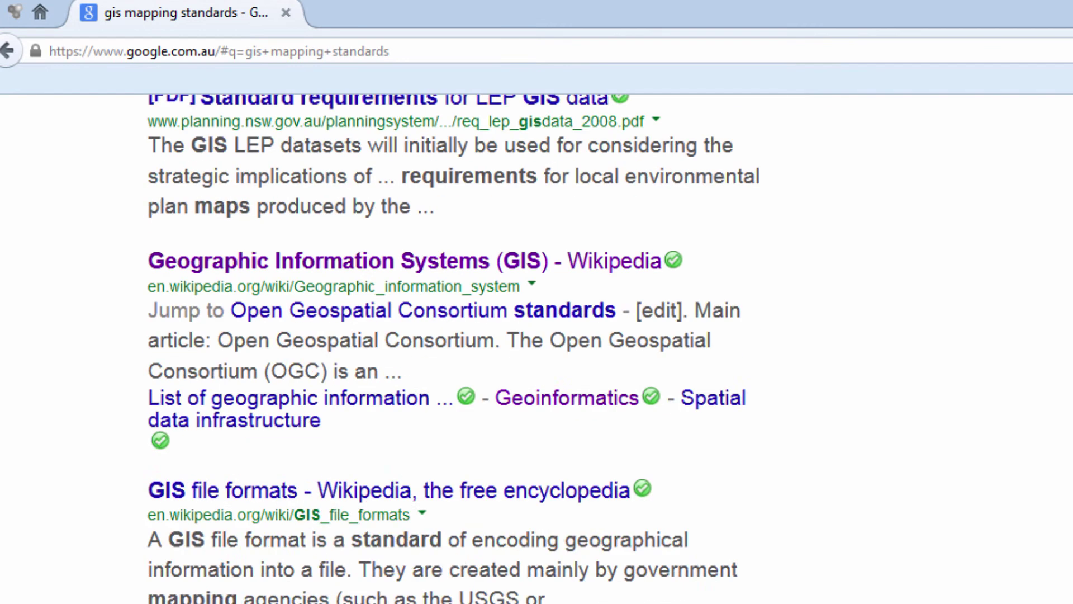
scroll(537, 335, "up", 8)
scroll(2, 599, "up", 1)
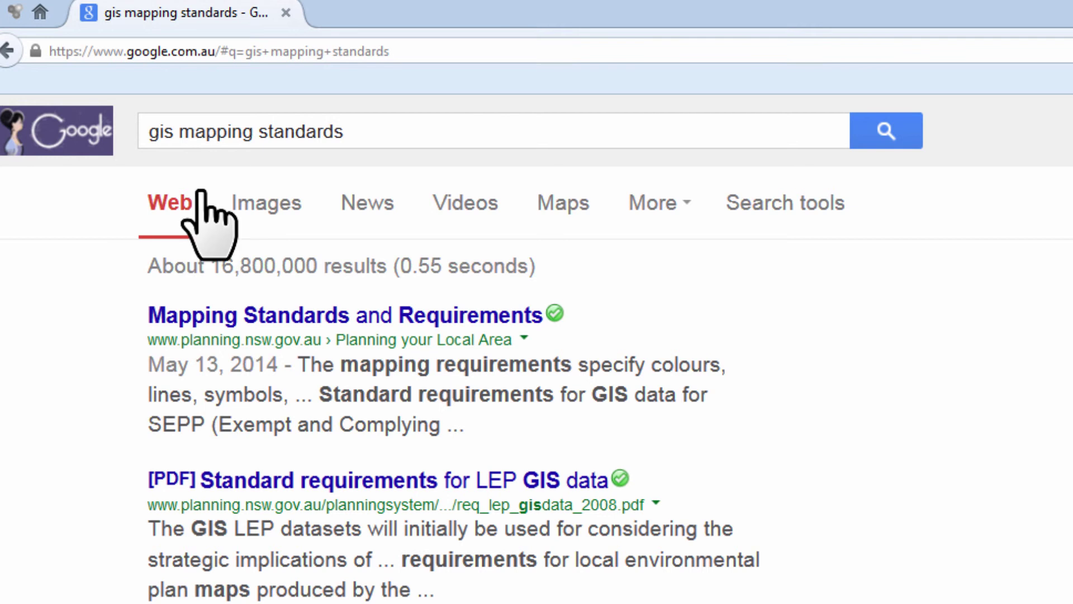
left_click(396, 127)
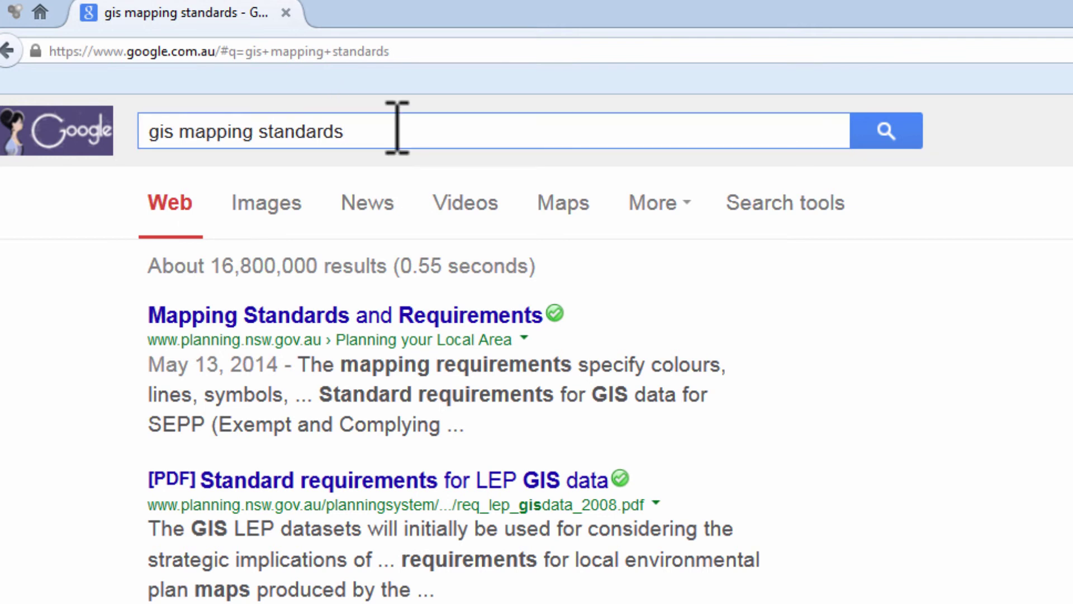
left_click_drag(253, 131, 73, 83)
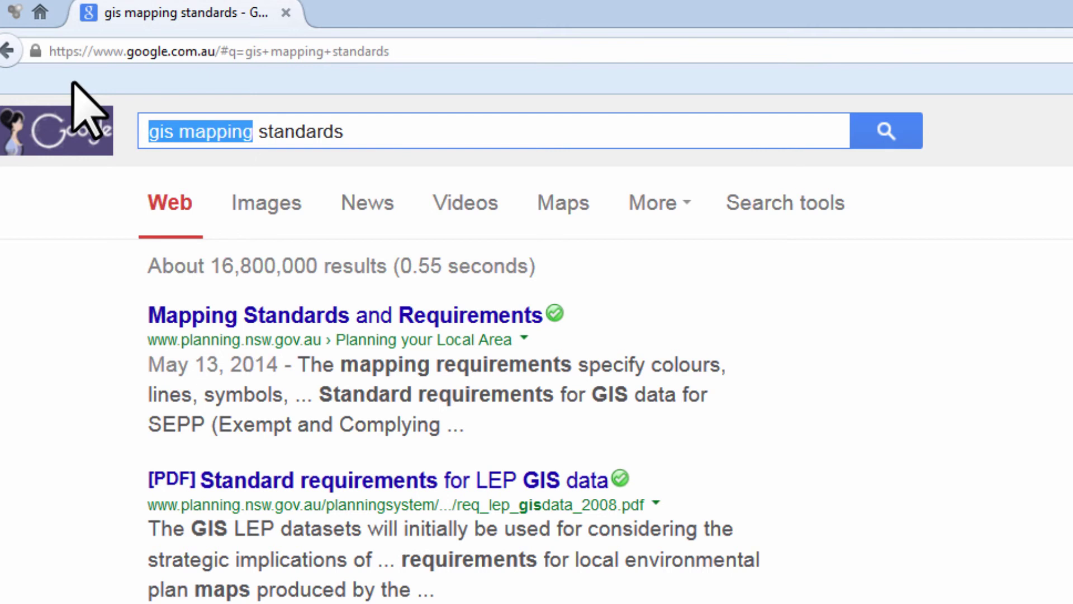
type("map color")
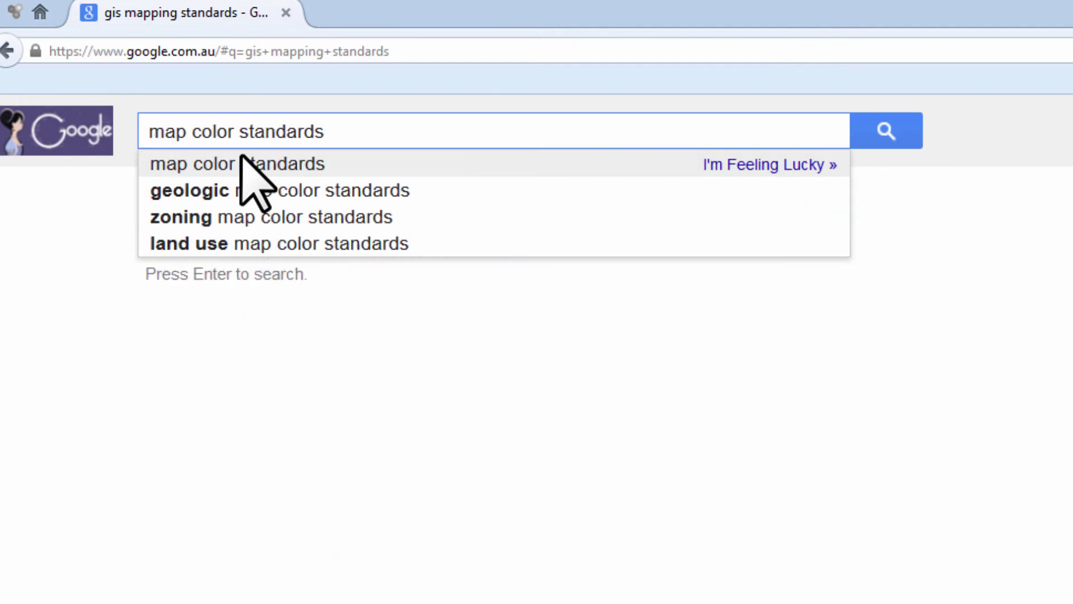
left_click(241, 161)
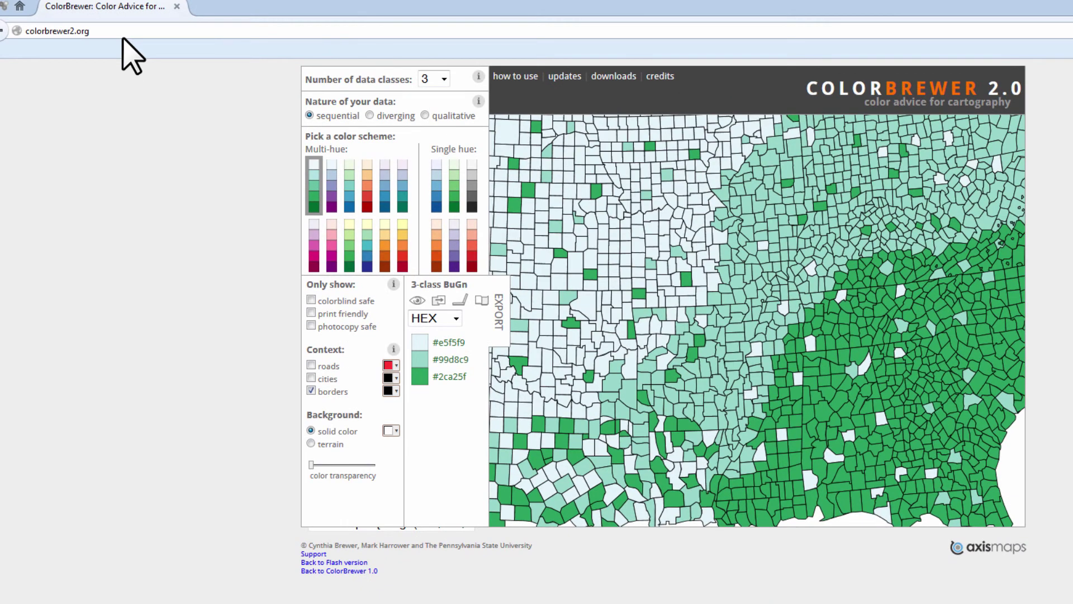
Step: On colorbrewer2.org, set 5 data classes and preview the BuPu and OrRd schemes
left_click(103, 31)
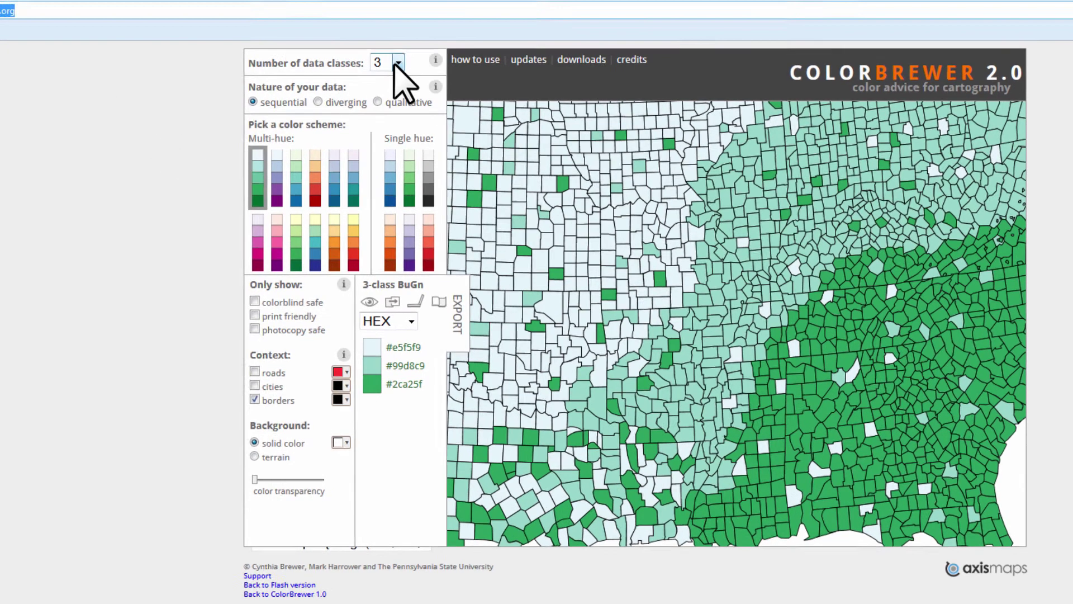
left_click(442, 79)
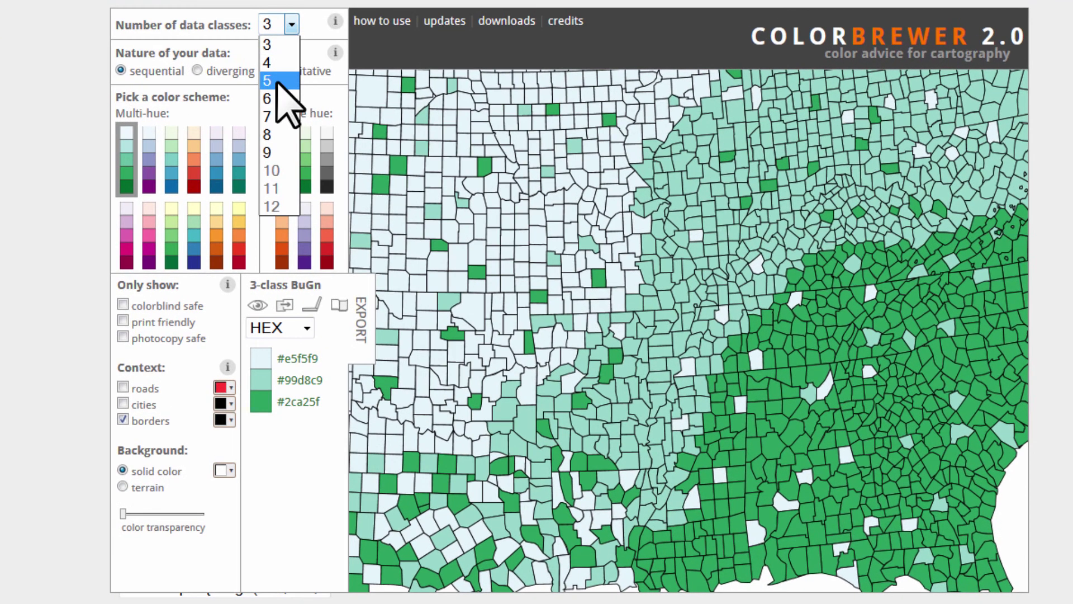
left_click(278, 82)
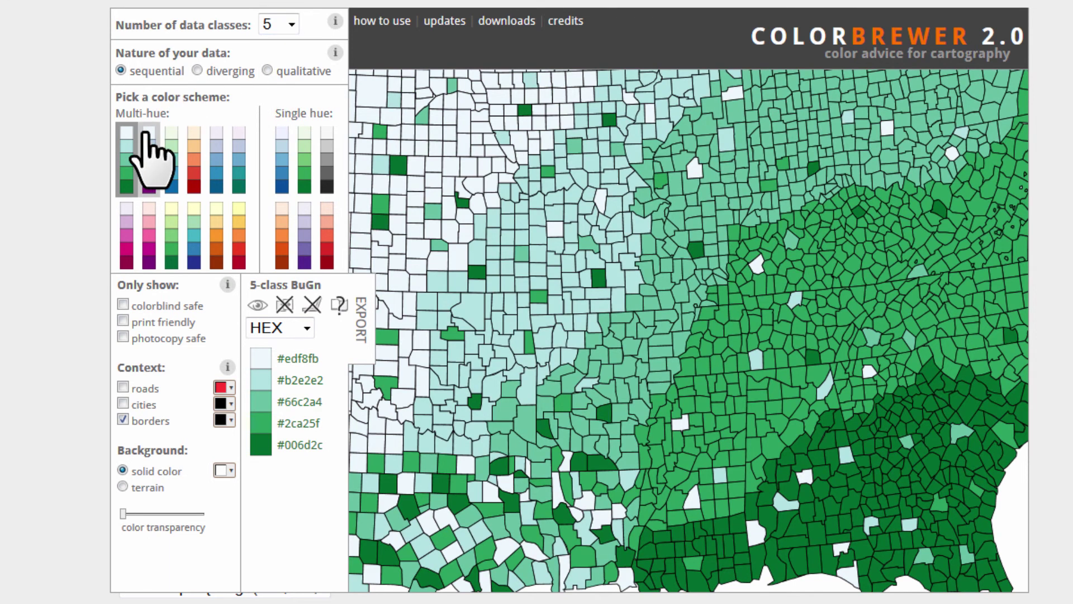
left_click(147, 137)
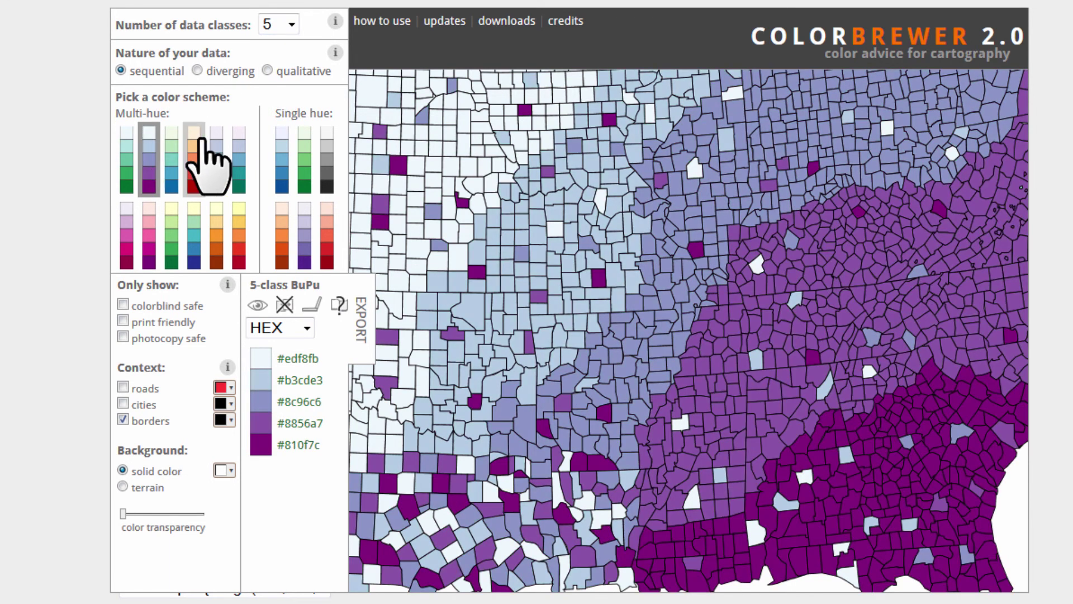
left_click(200, 143)
Step: List the scheme colours as RGB values and pick the single-hue Greens scheme
left_click(295, 330)
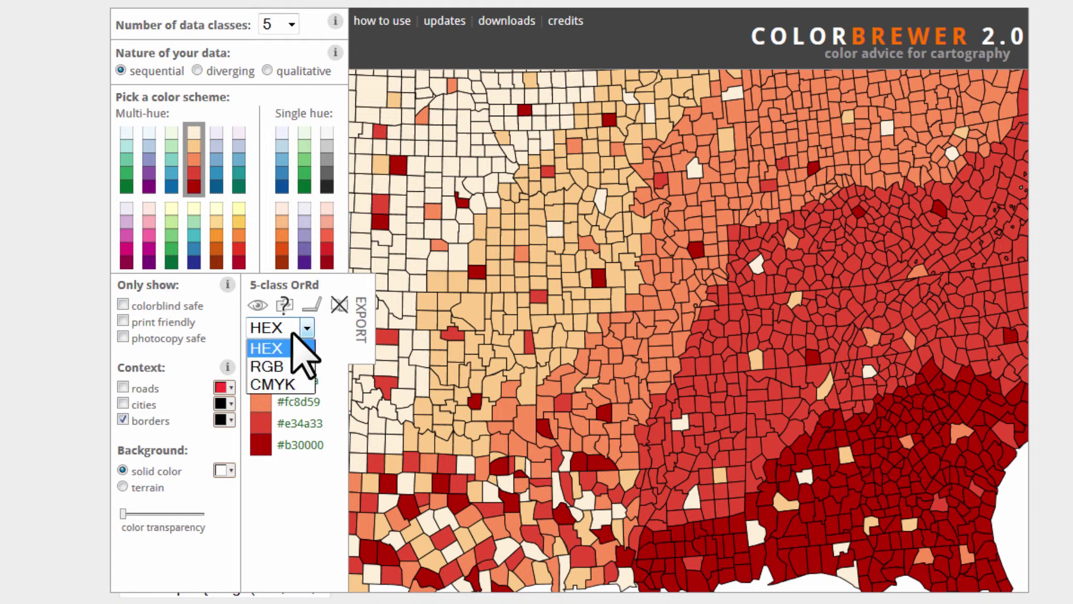
left_click(272, 367)
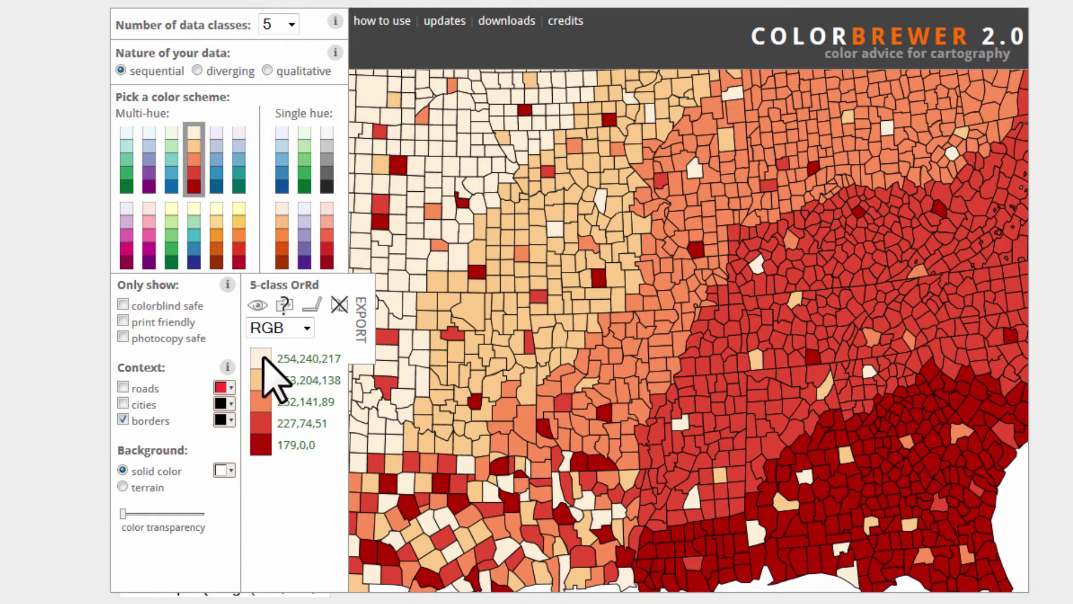
left_click(306, 167)
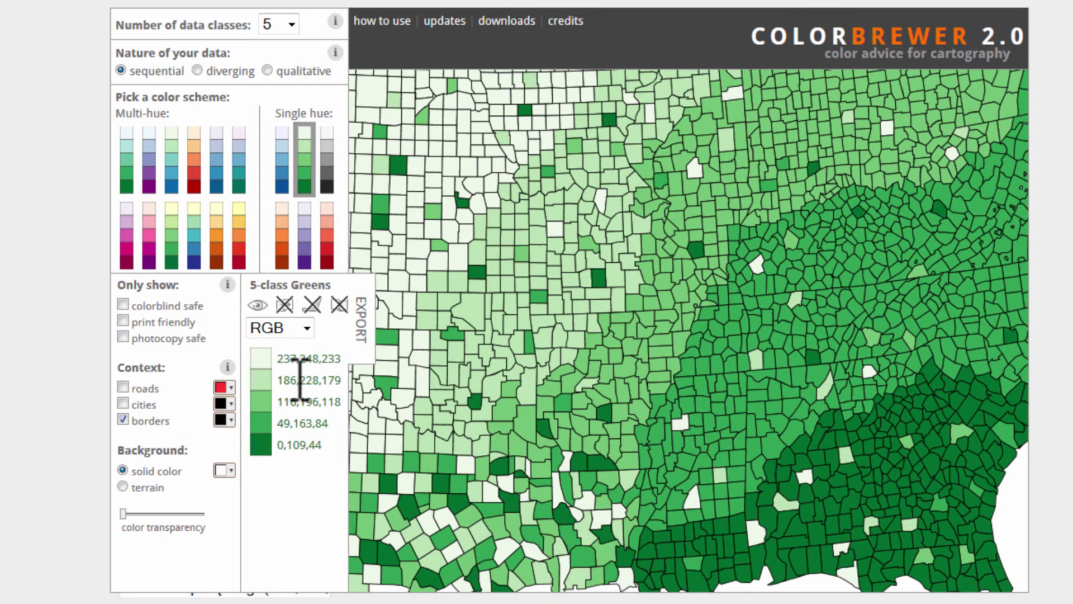
mouse_move(594, 205)
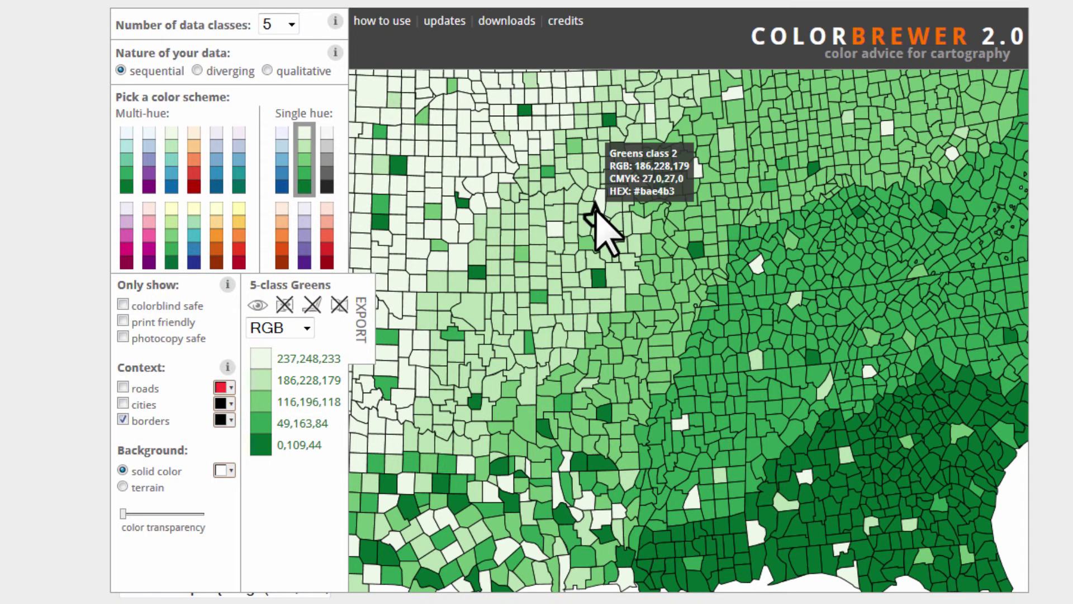
mouse_move(695, 246)
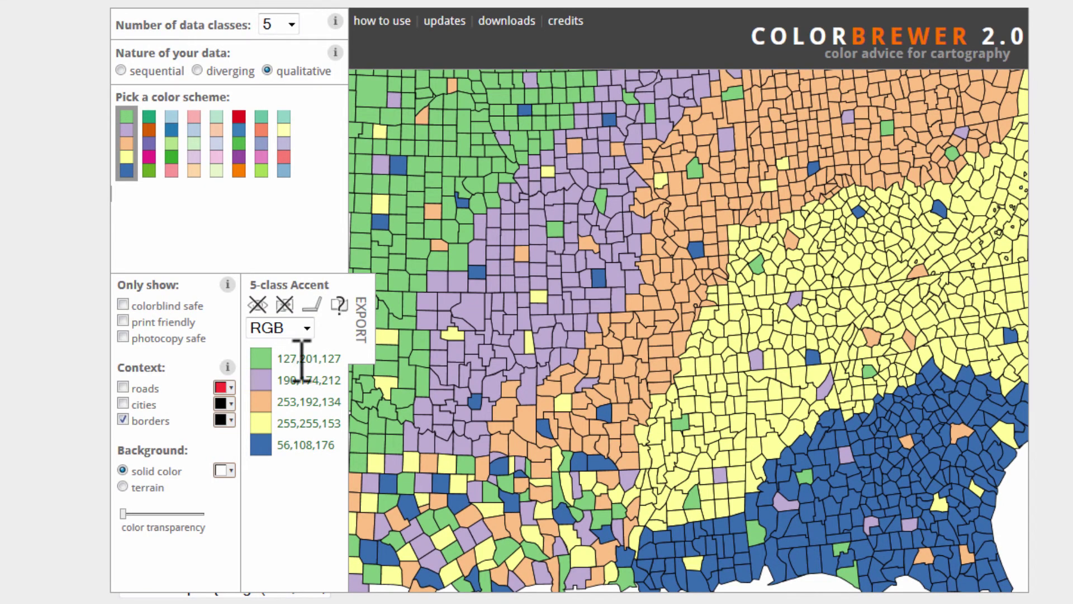
Step: Restrict ColorBrewer to colourblind-safe schemes and choose the diverging BrBG scheme
left_click(123, 305)
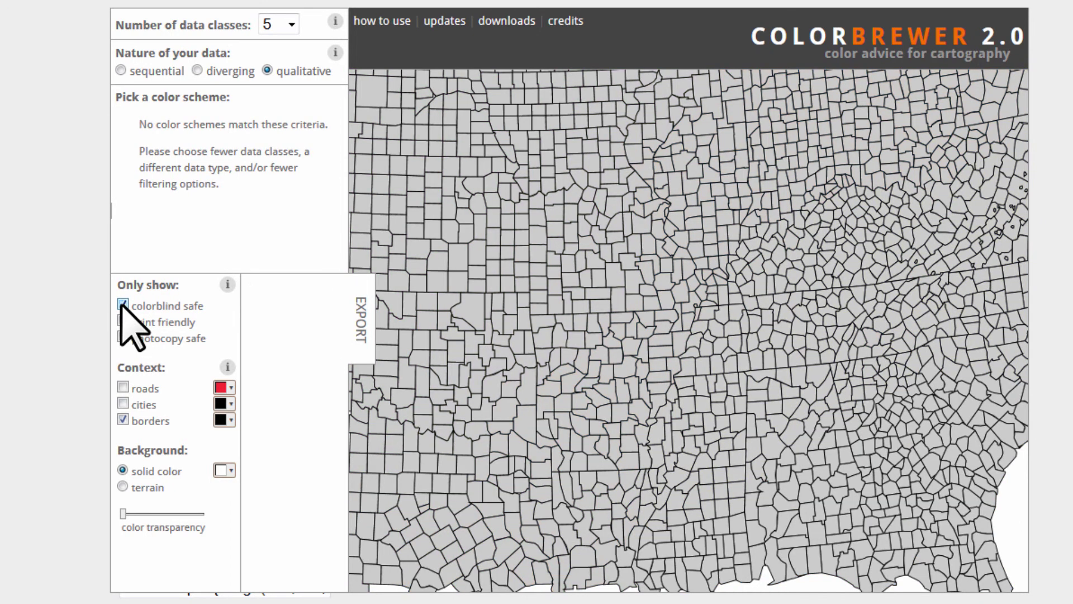
left_click(197, 71)
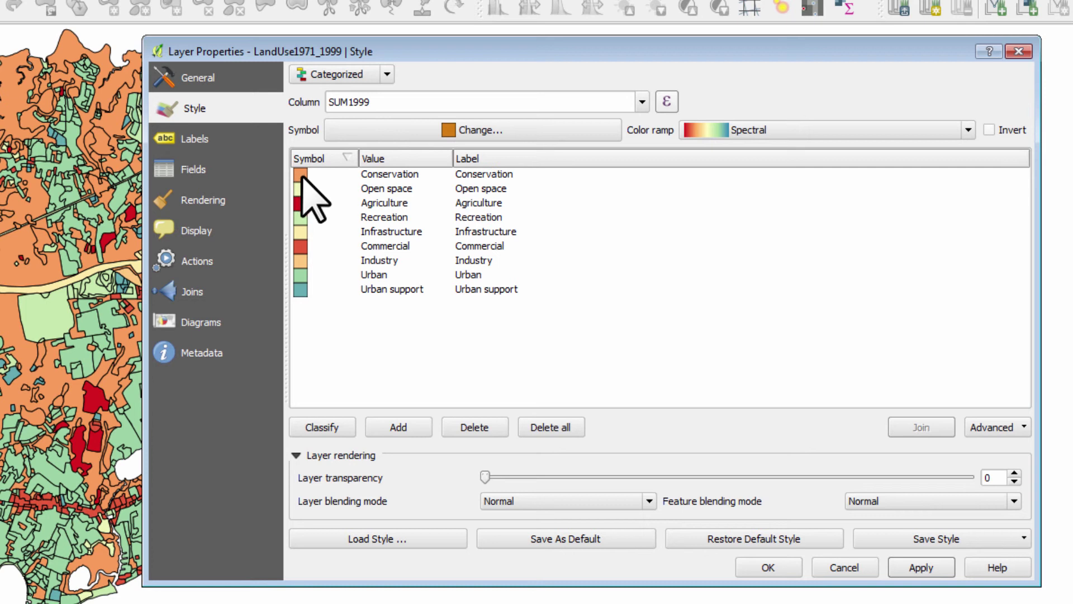
Step: Change the Conservation simple fill colour from red 248 to RGB 60, 138, 71
double_click(302, 178)
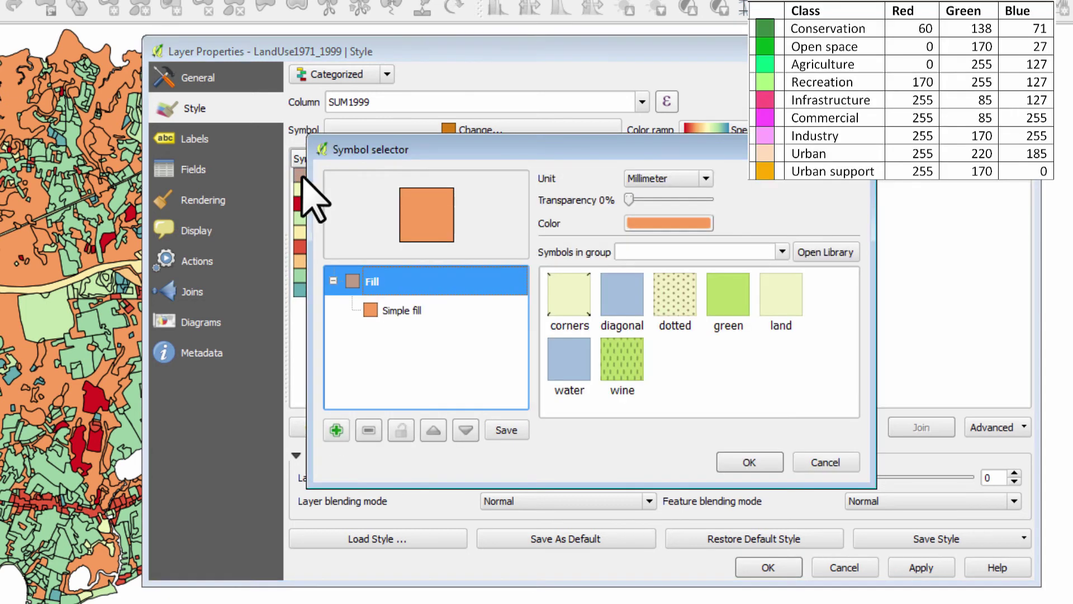
left_click_drag(374, 151, 401, 152)
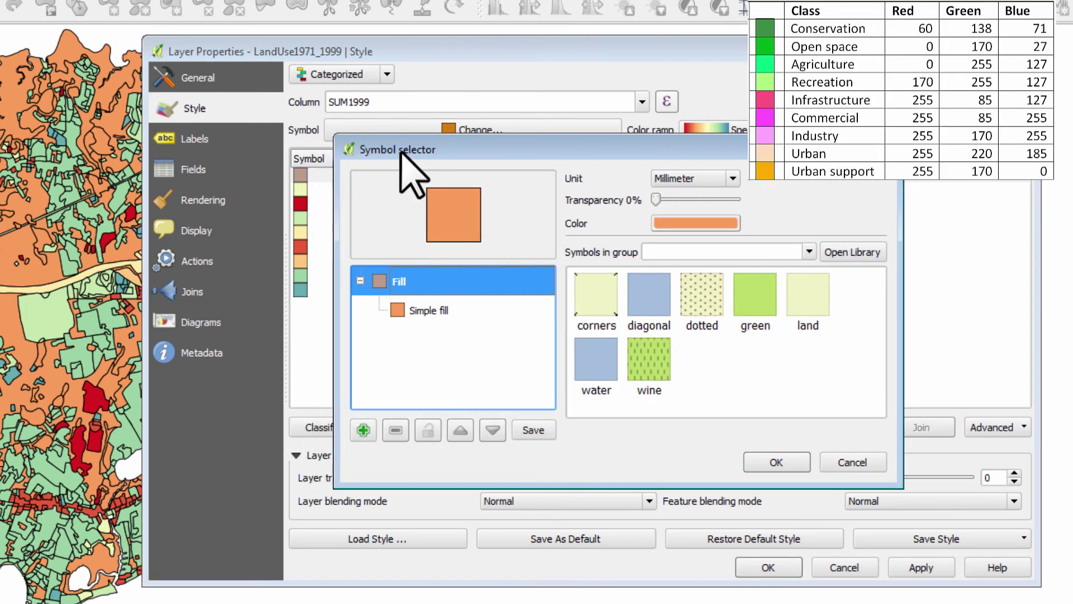
left_click(428, 311)
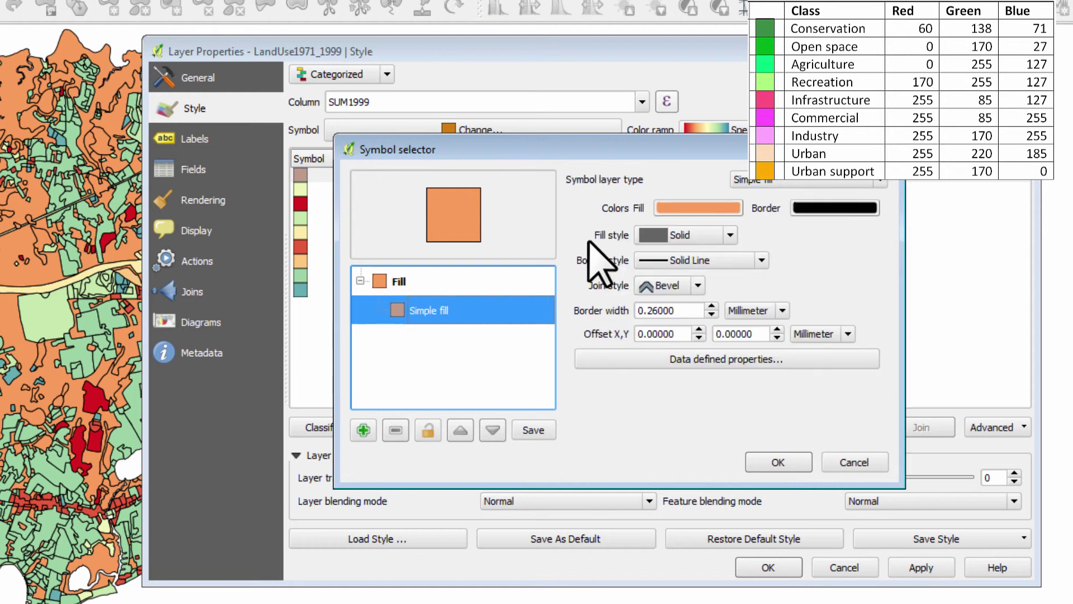
left_click(674, 210)
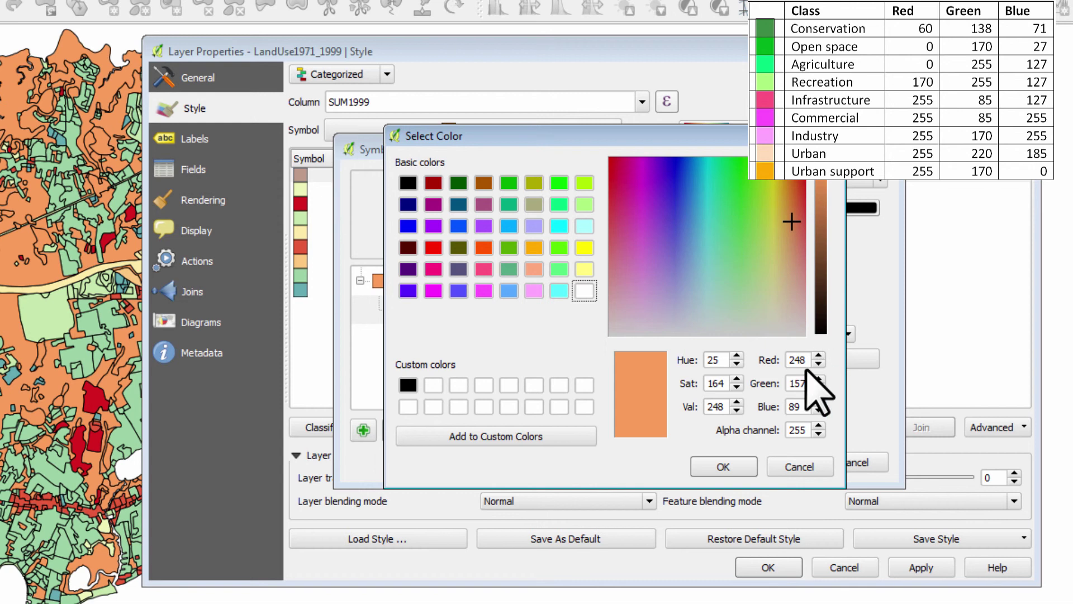
left_click(792, 361)
left_click_drag(790, 360, 815, 359)
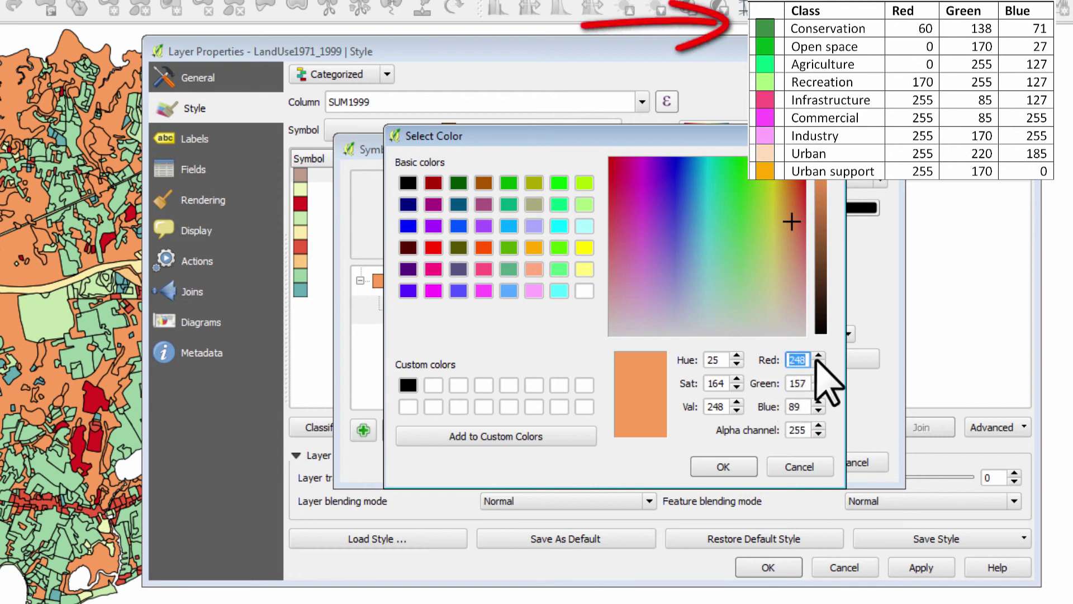
type("60")
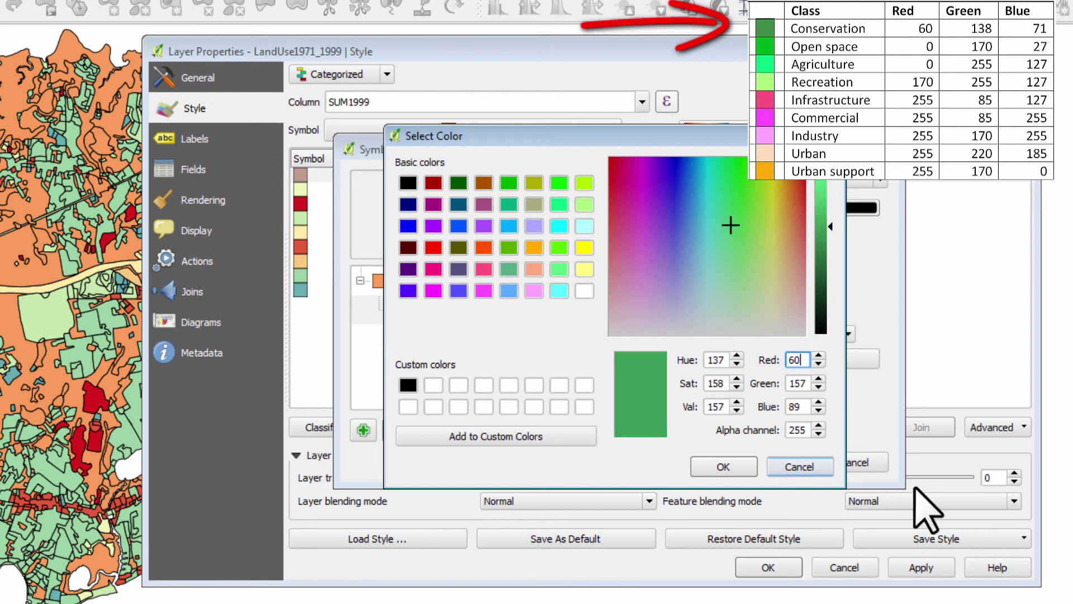
key("Tab")
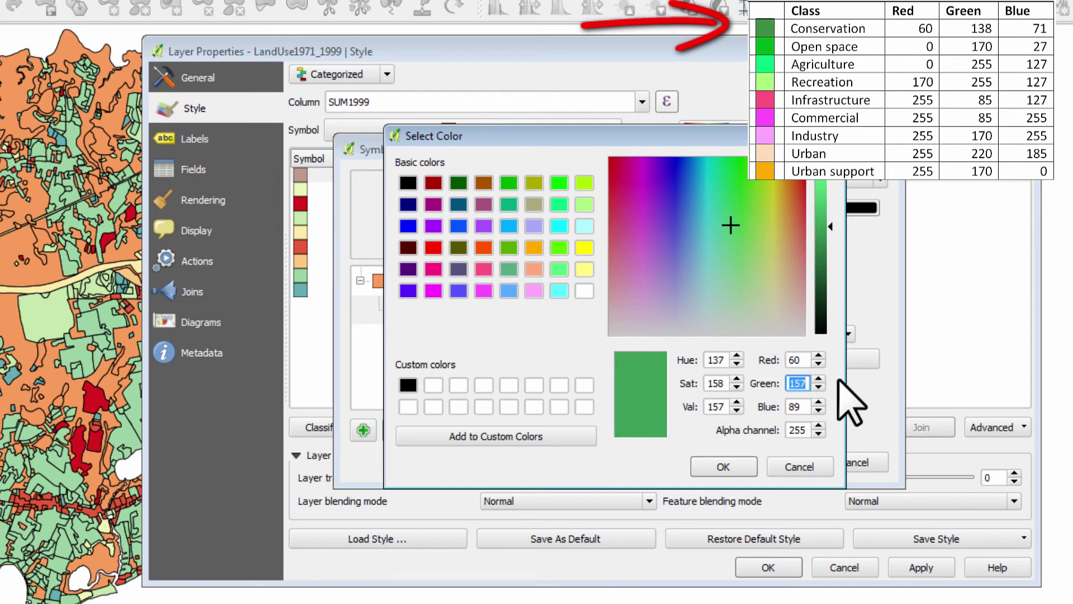
type("138")
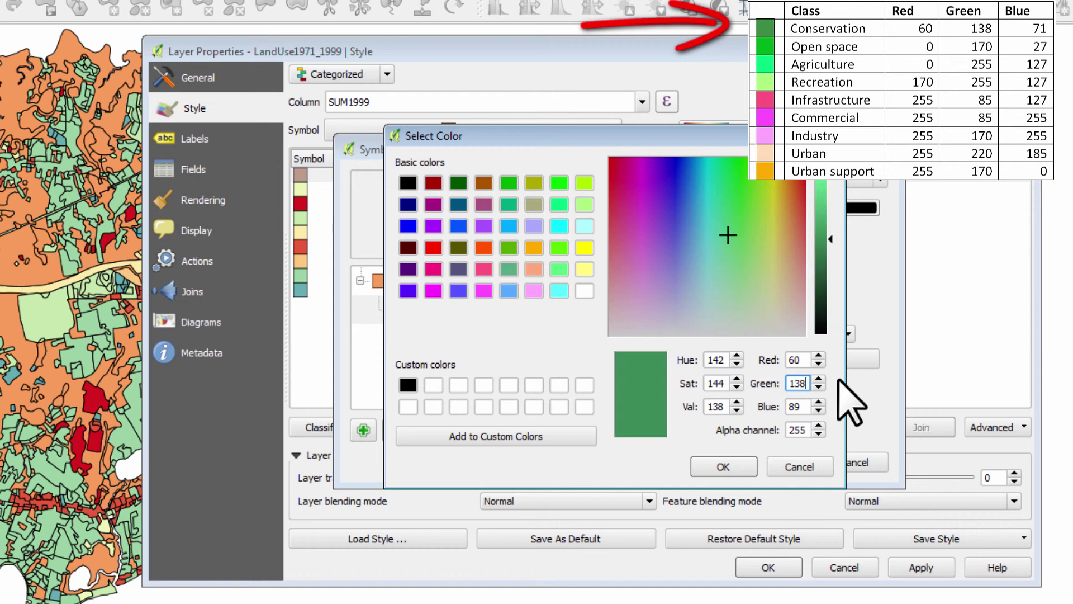
key("Tab")
type("71")
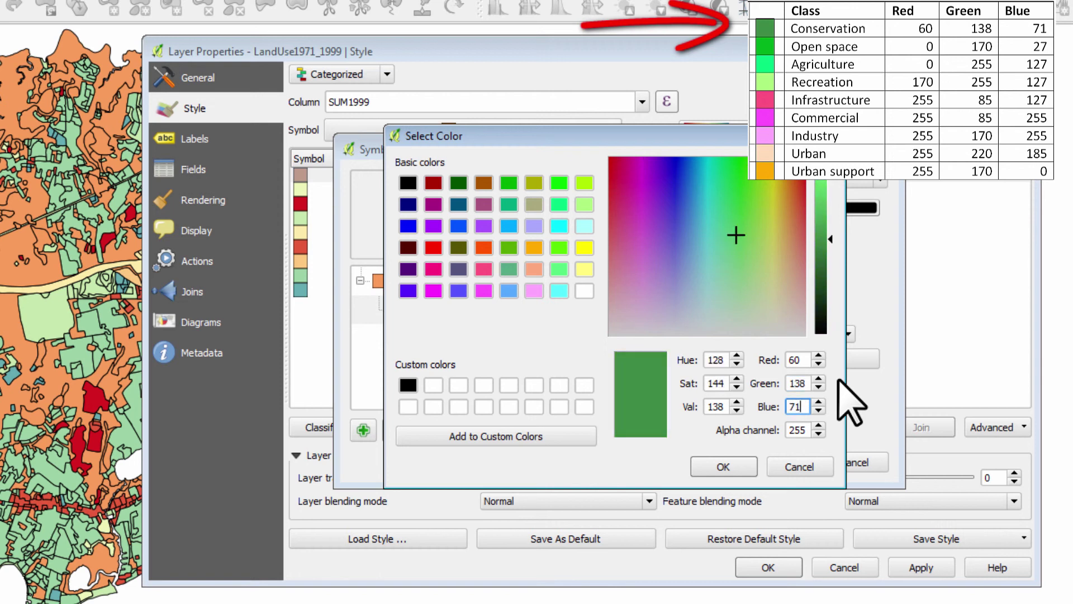
left_click(727, 469)
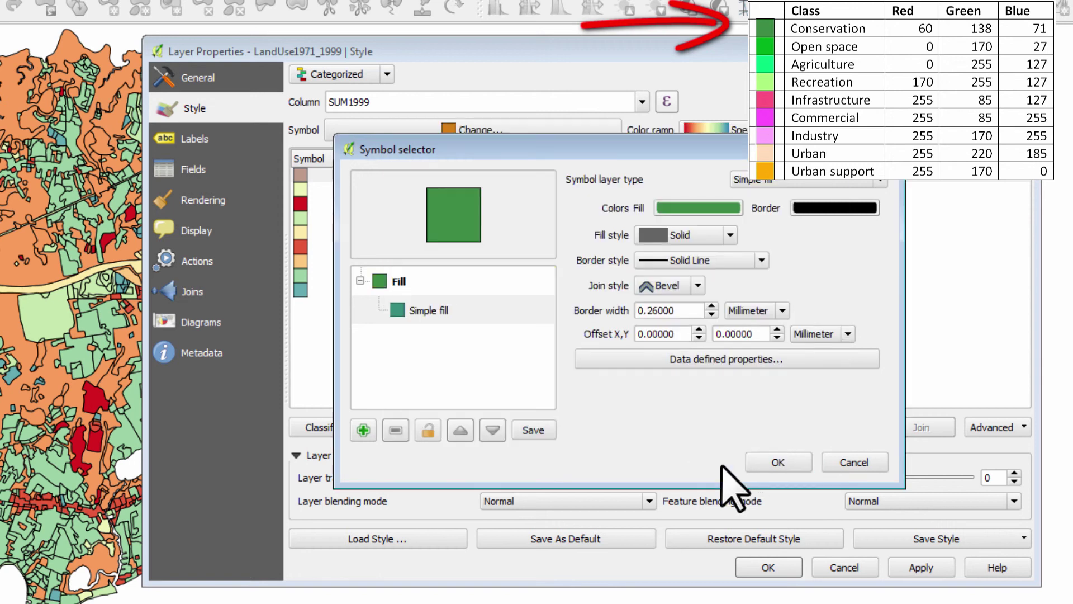
left_click(776, 467)
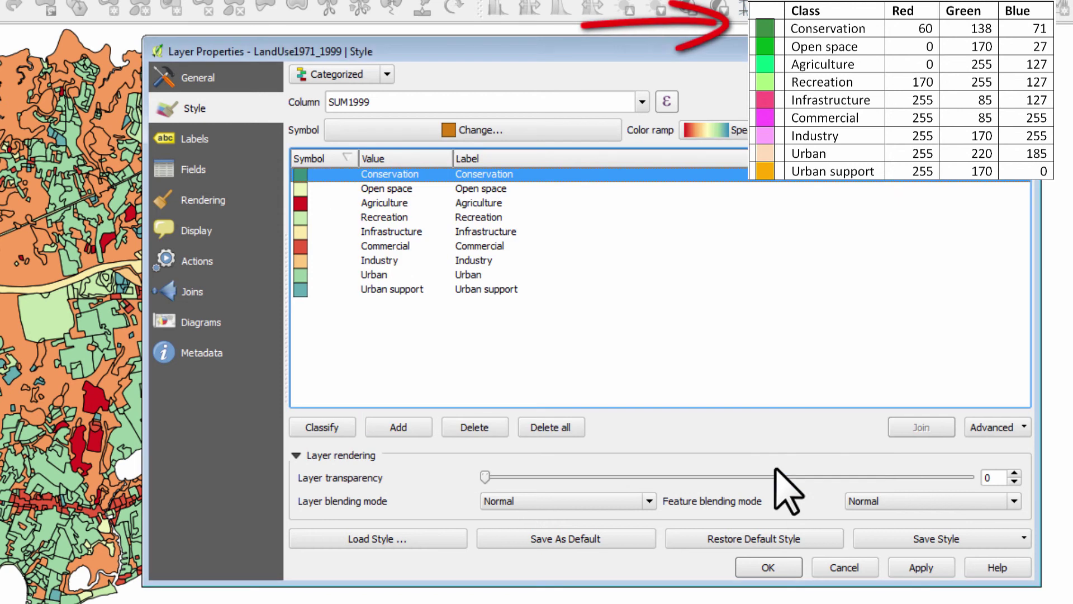
Step: Set the Open space symbol's fill colour to Red 0, Green 170, Blue 27
left_click(297, 189)
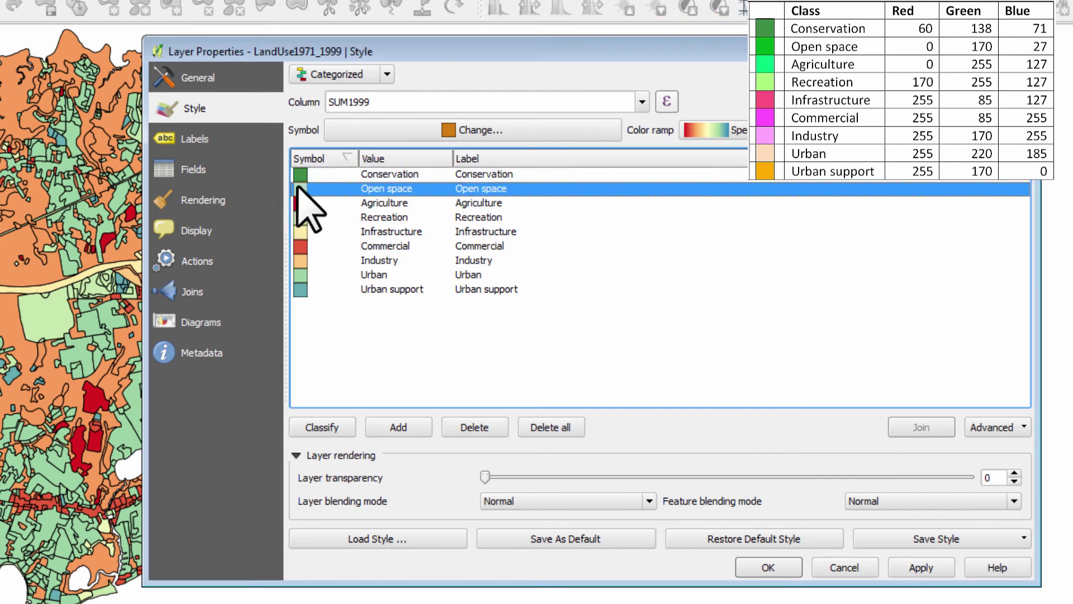
double_click(297, 189)
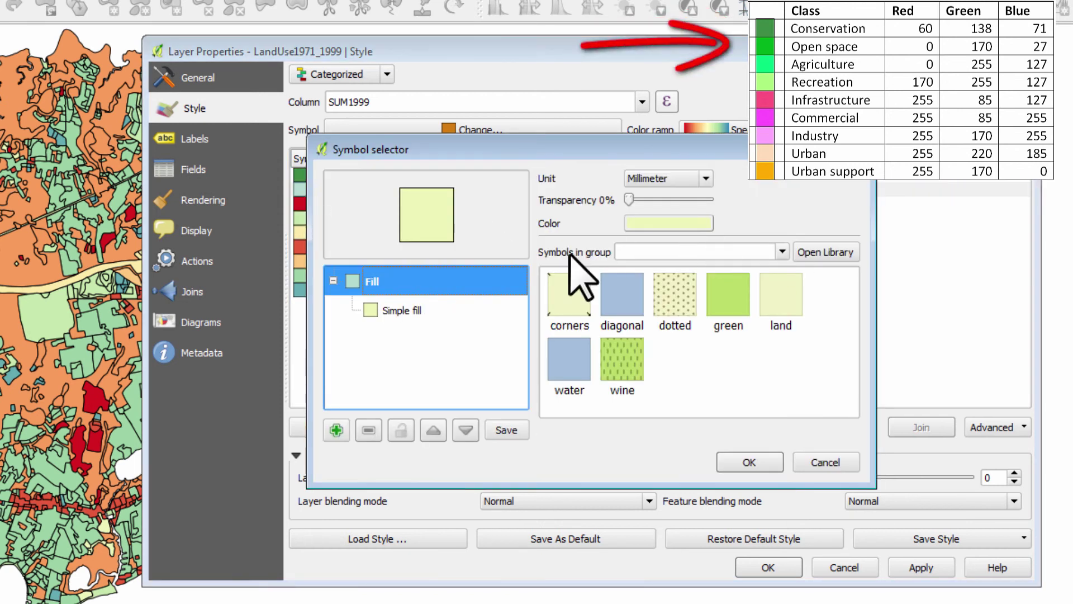
left_click(669, 223)
key("Delete")
key("Delete")
key("Delete")
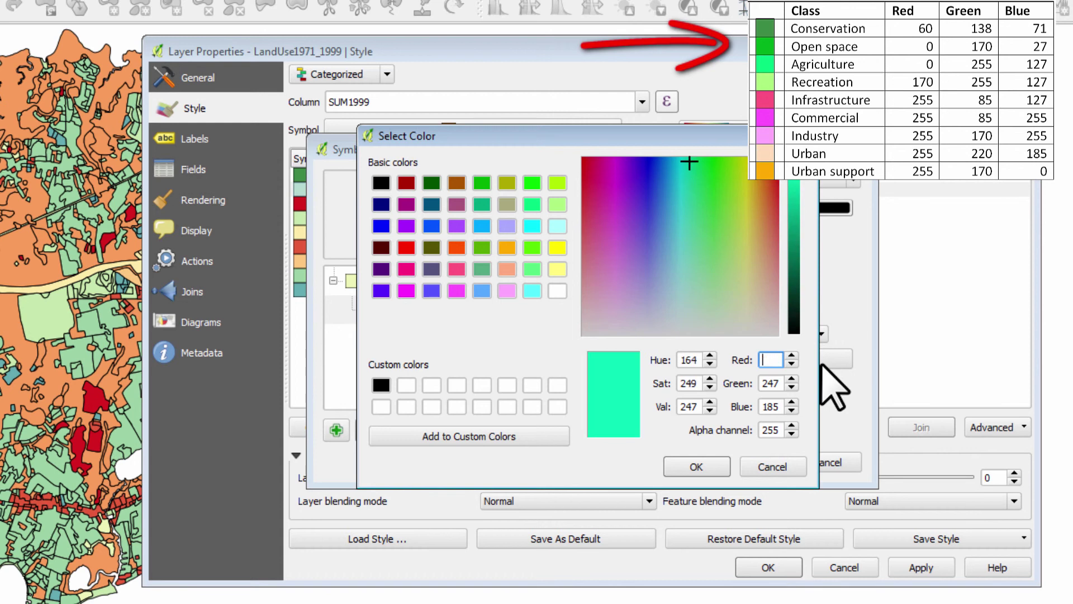
type("0")
key("Tab")
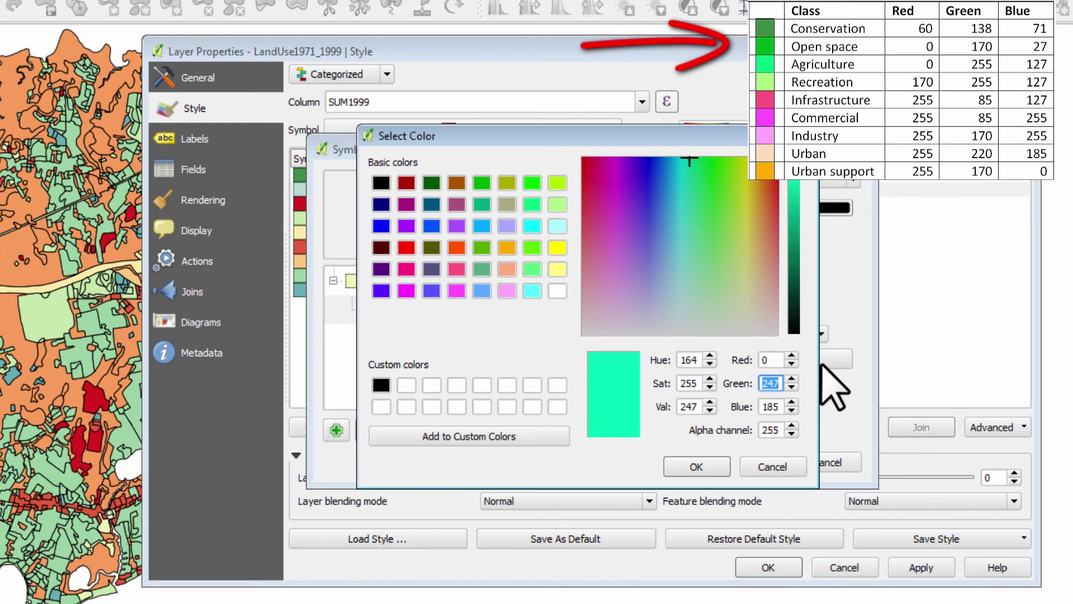
type("170")
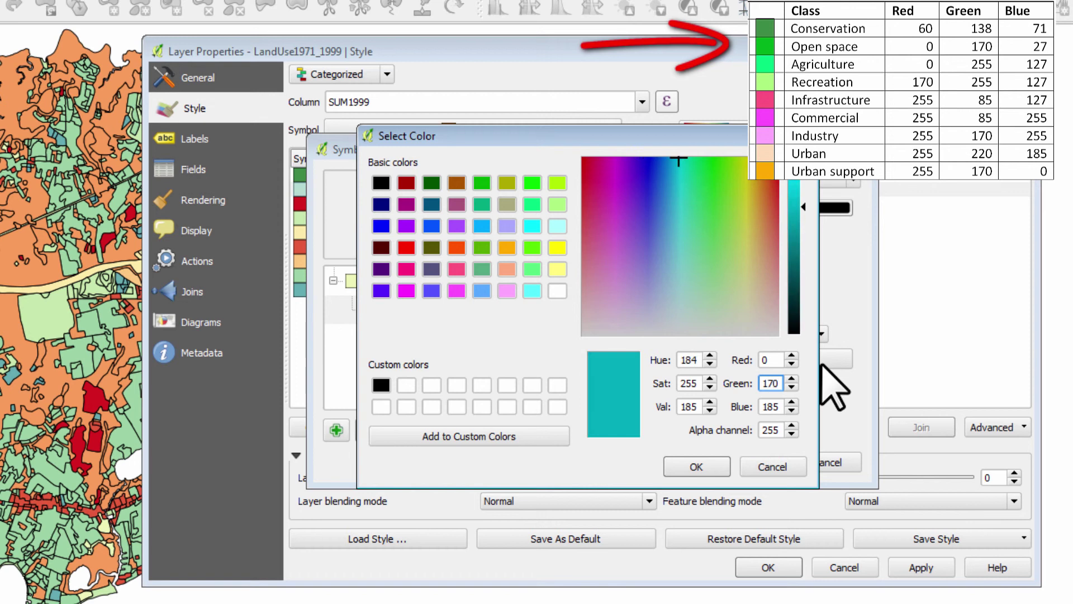
key("Tab")
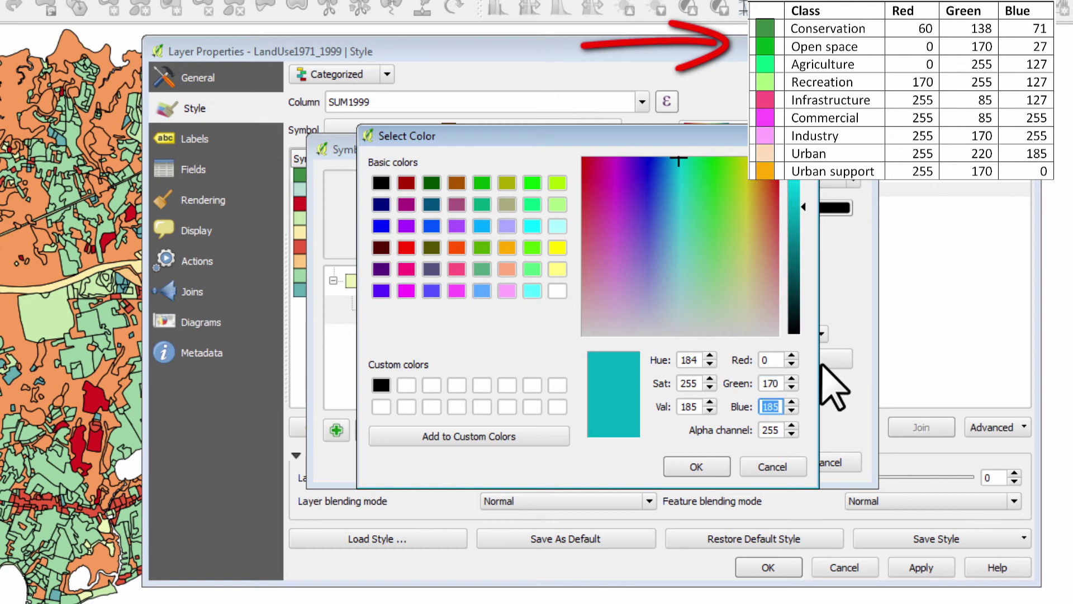
type("27")
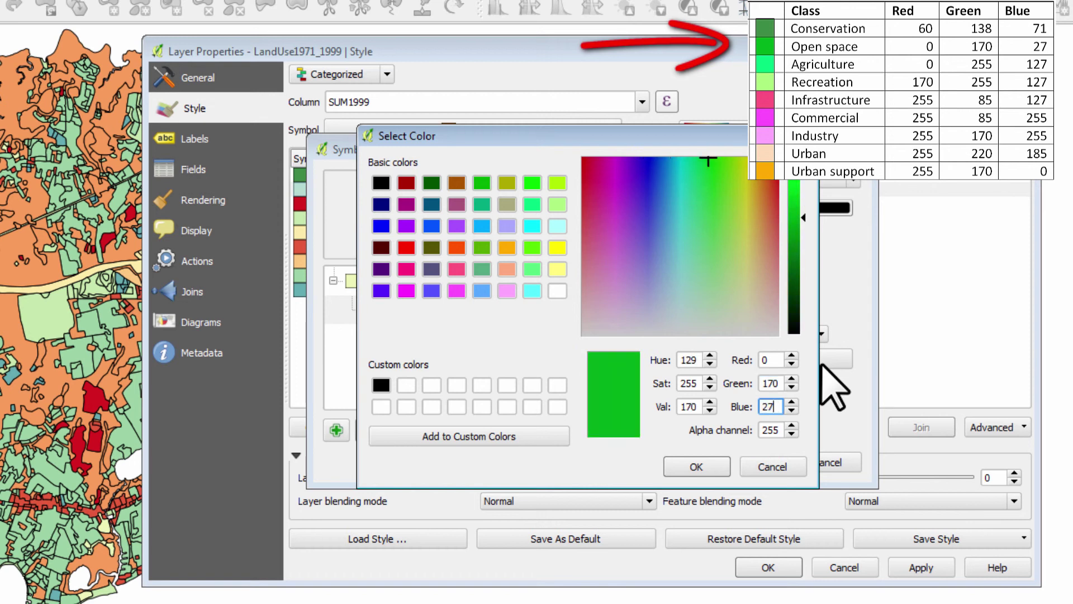
left_click(685, 466)
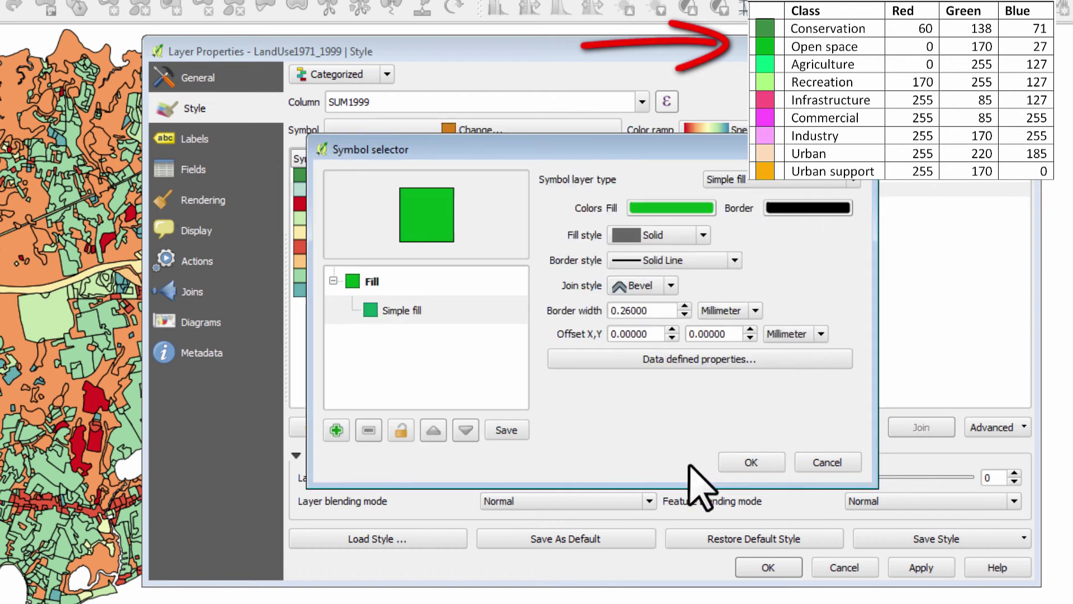
left_click(747, 465)
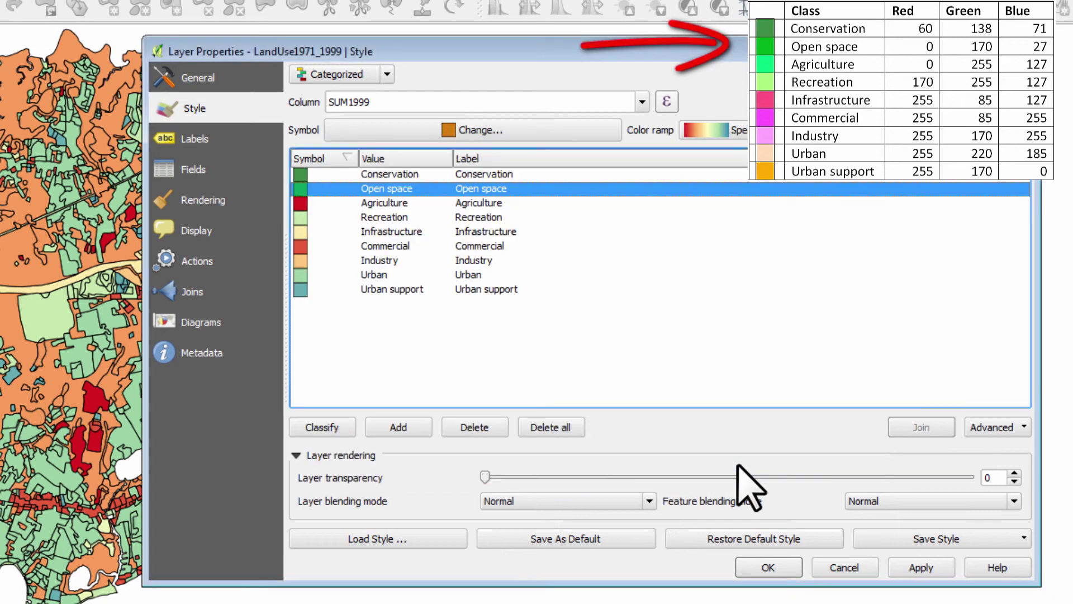
Step: Colour Agriculture's fill RGB 0, 255, 127, then apply and close Layer Properties
left_click(303, 205)
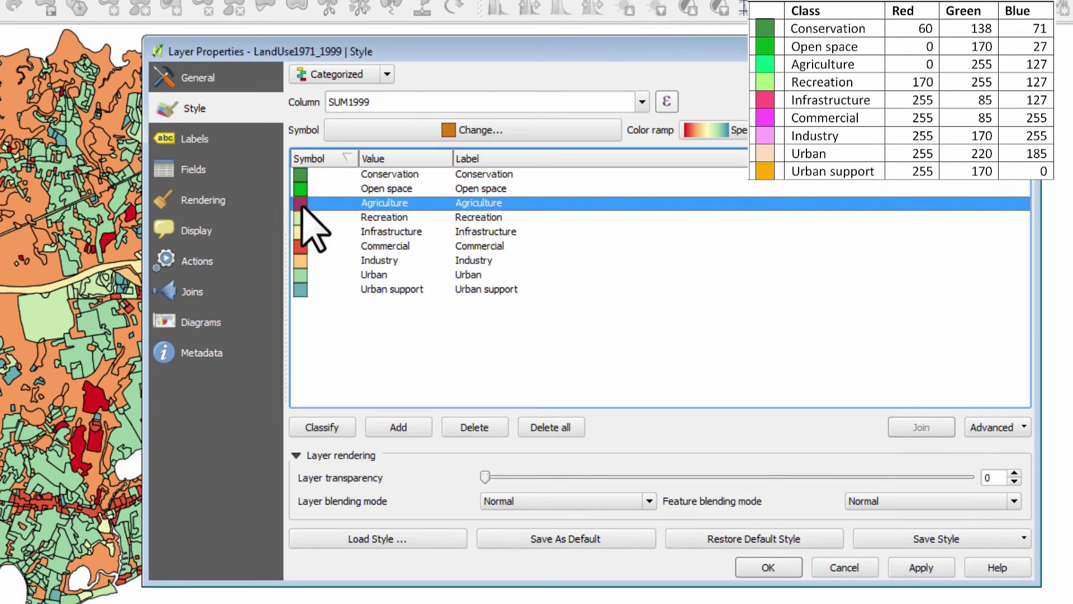
double_click(303, 205)
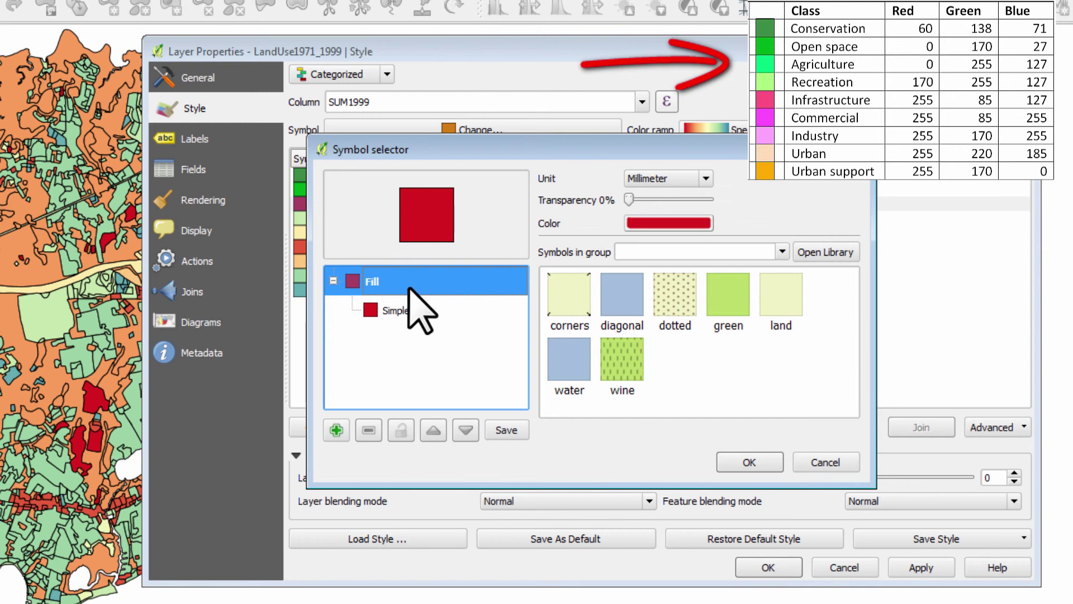
left_click(399, 312)
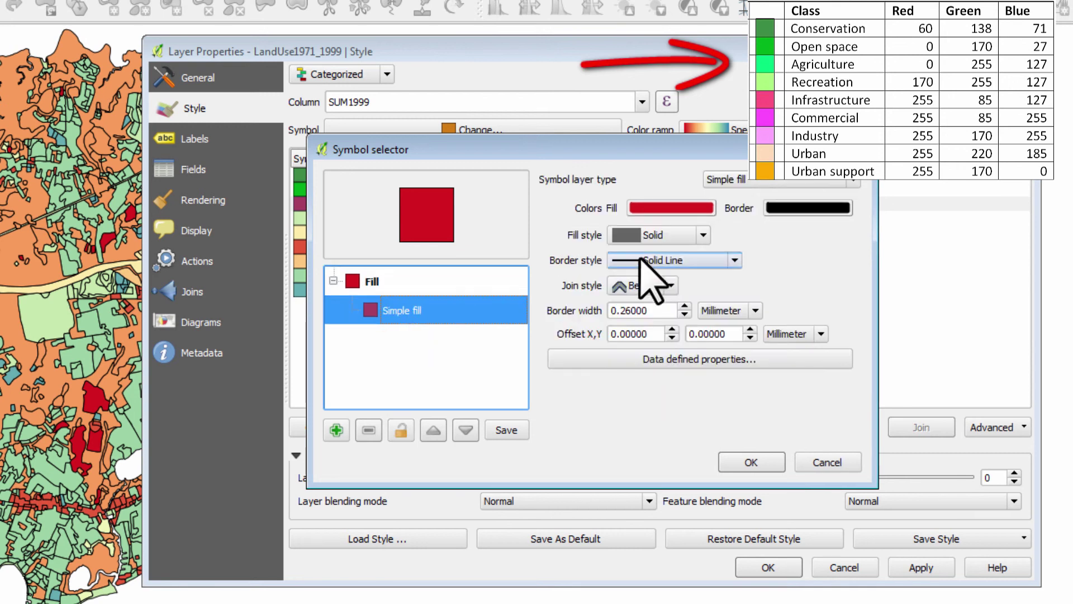
left_click(655, 208)
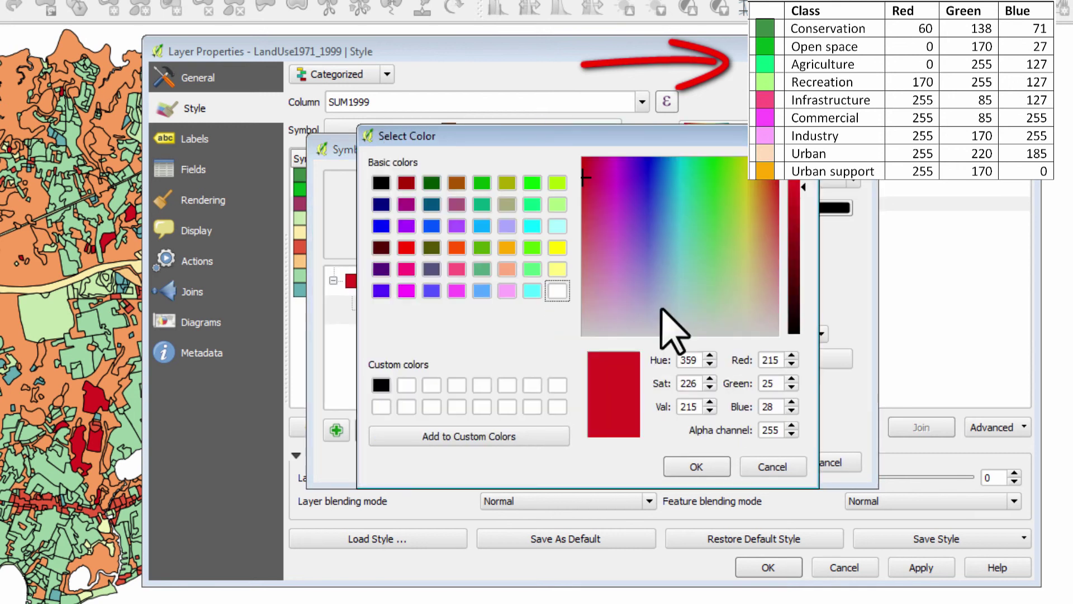
double_click(770, 360)
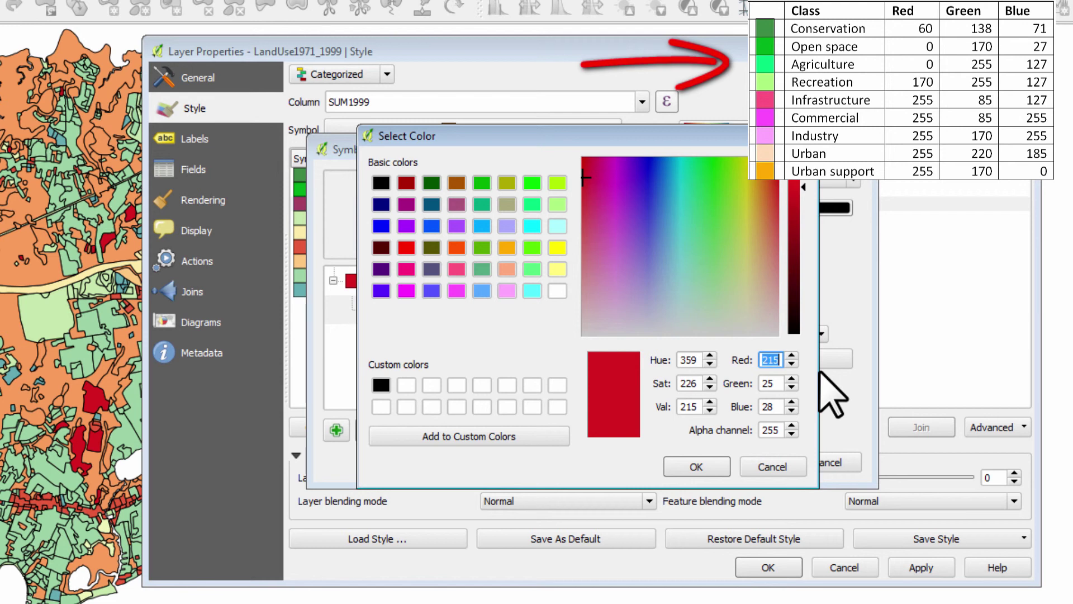
type("0")
key("Tab")
type("255")
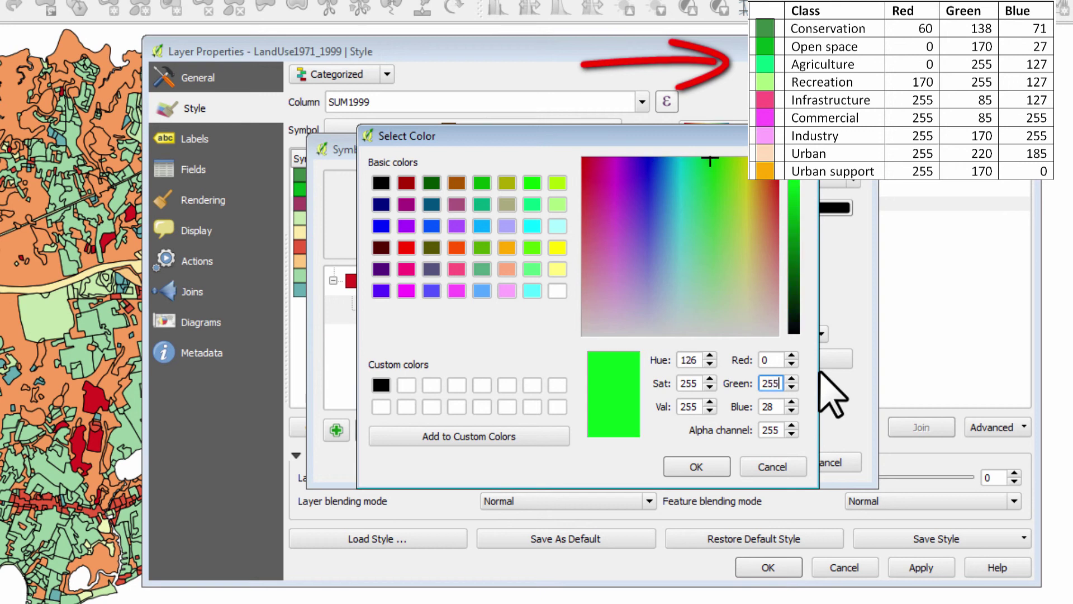
key("Tab")
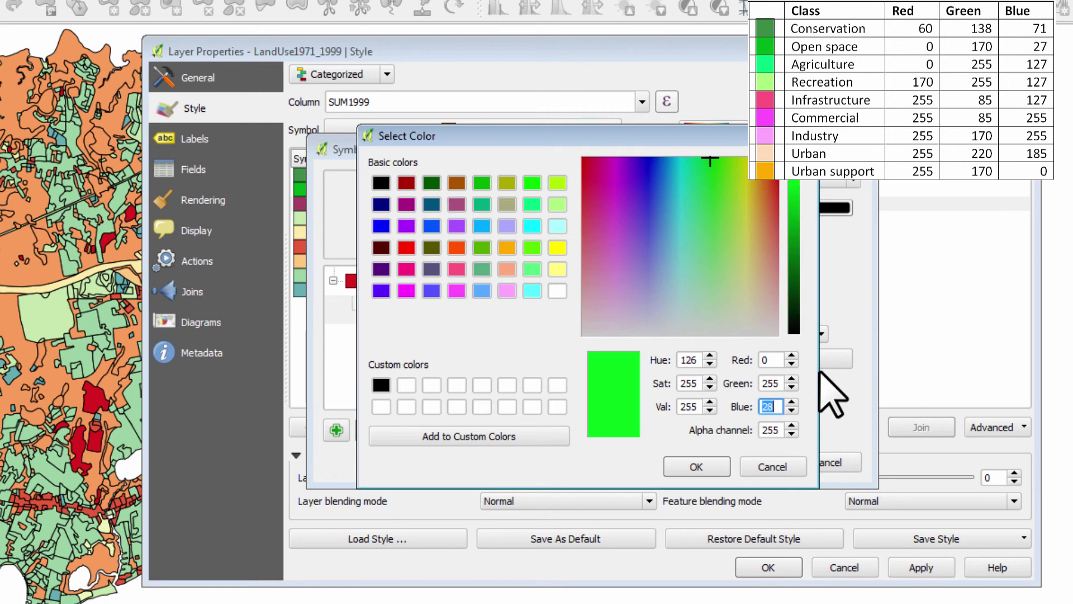
type("127")
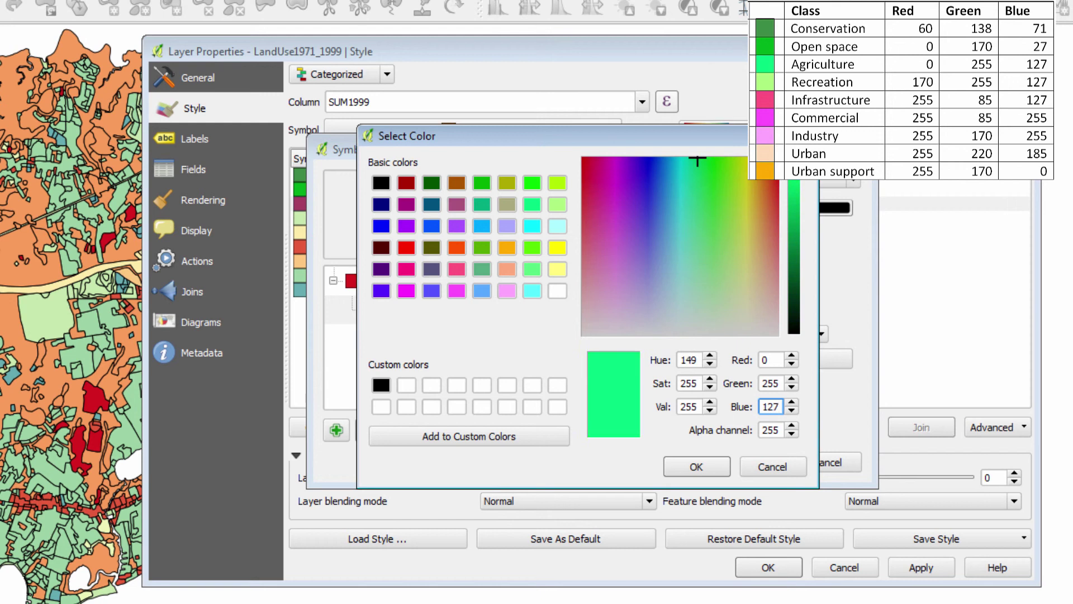
left_click(673, 466)
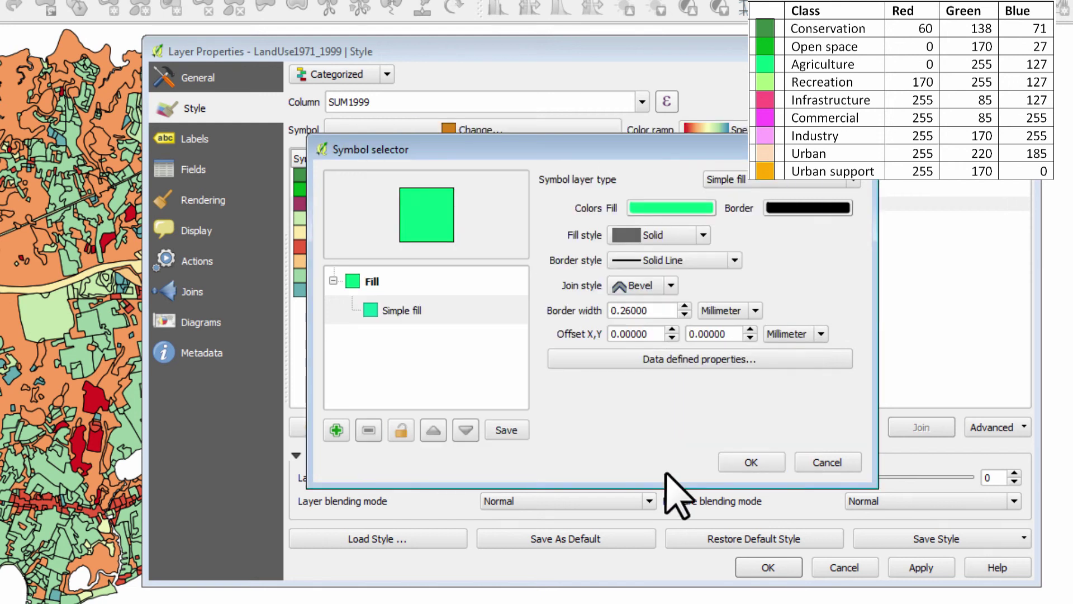
left_click(751, 464)
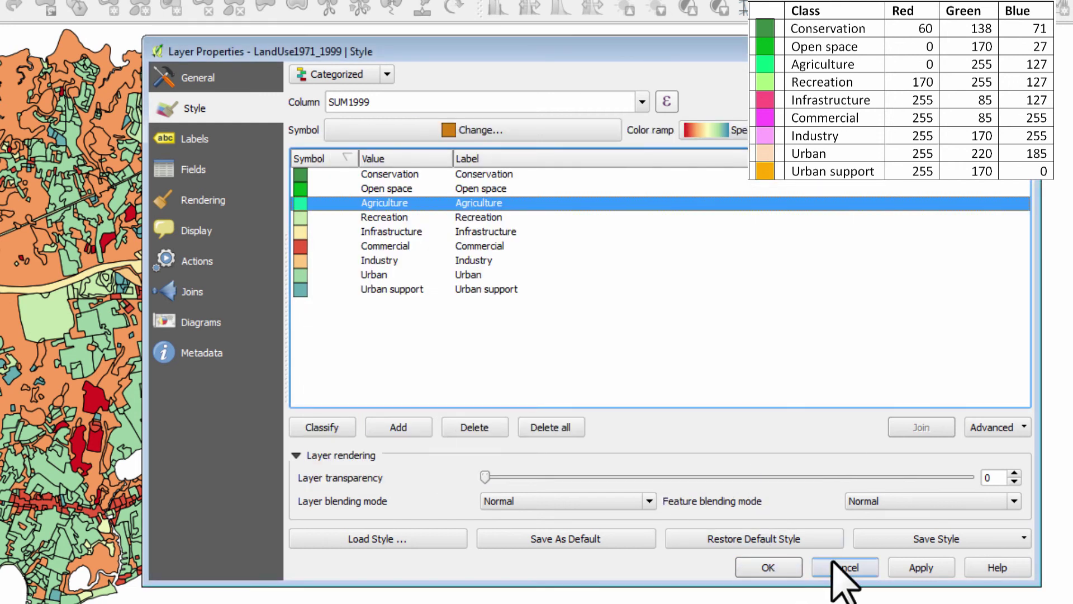
left_click(930, 570)
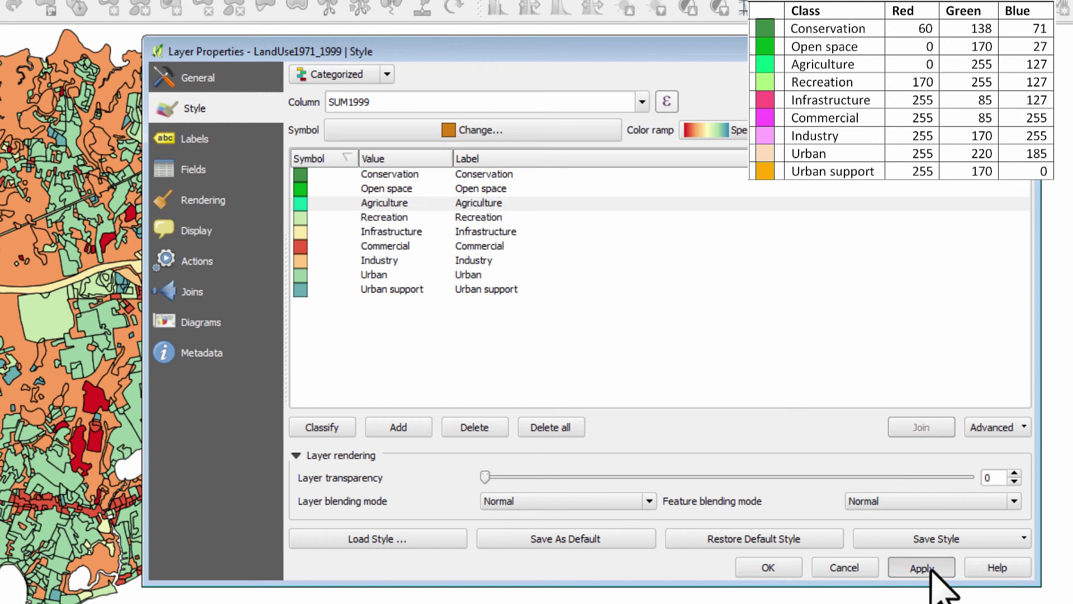
left_click(750, 566)
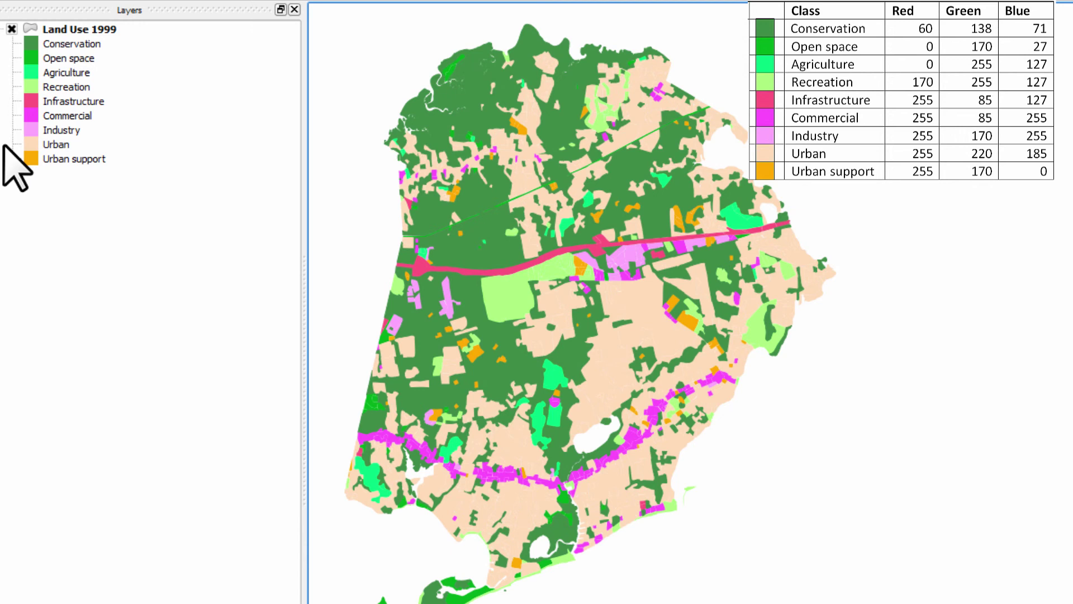
key("alt+Tab")
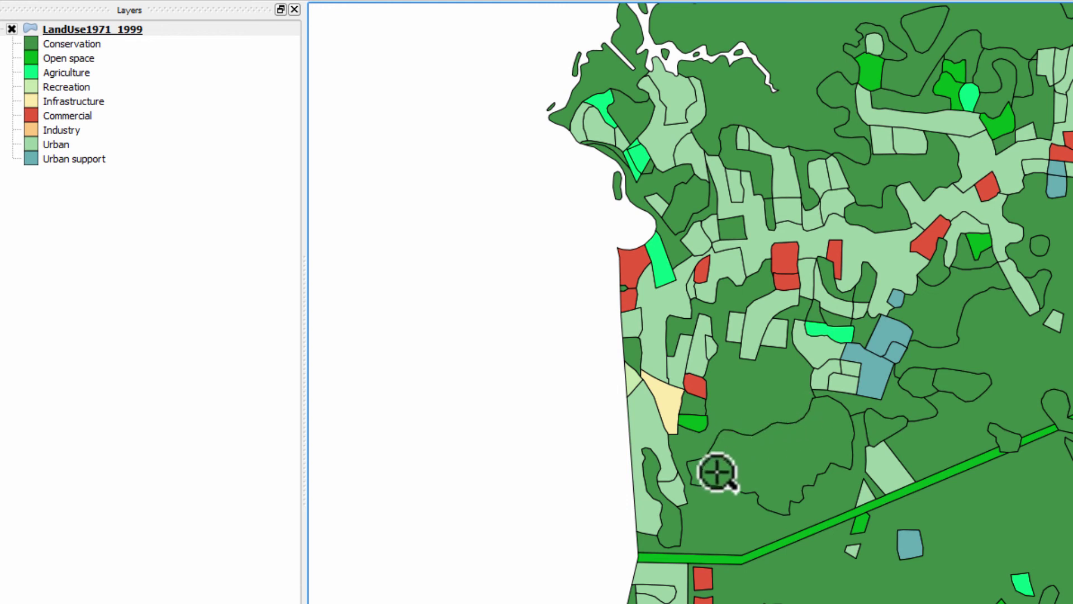
Step: Set the Conservation simple fill's border style to No Pen and apply it
left_click(67, 29)
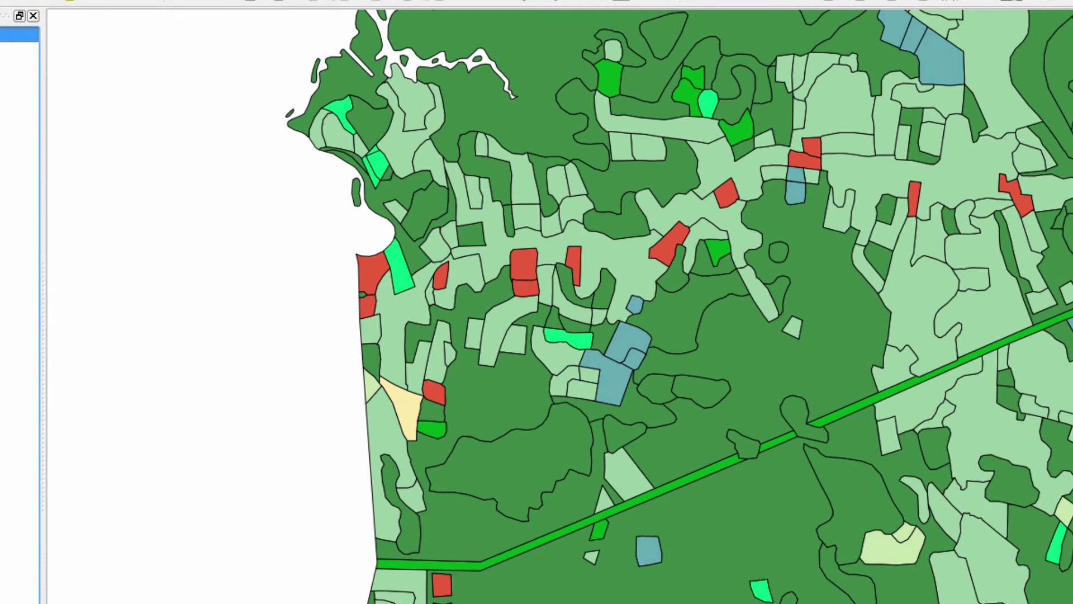
double_click(67, 29)
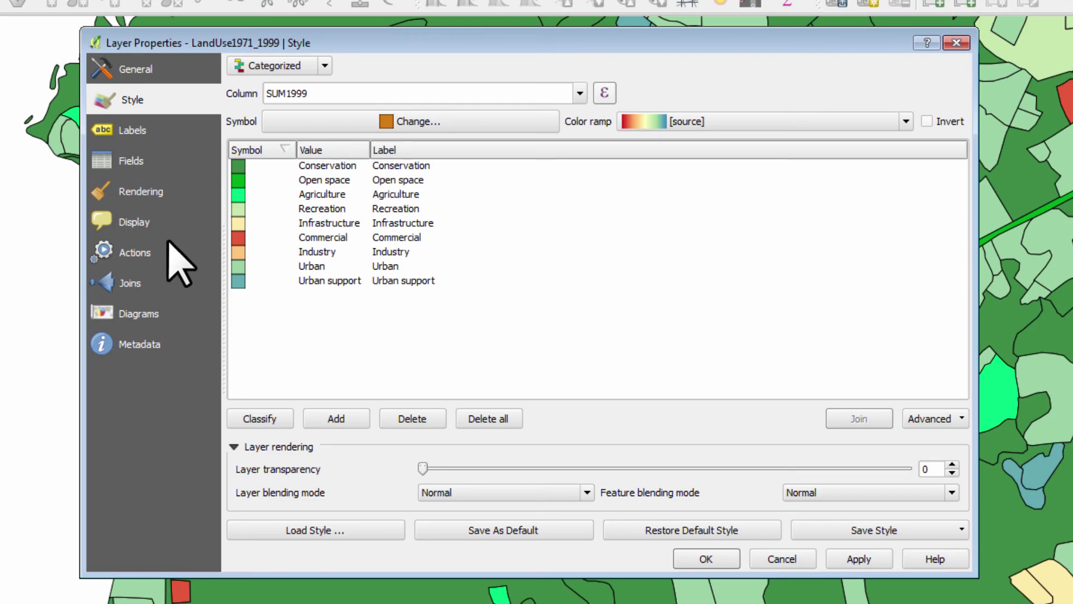
left_click(246, 166)
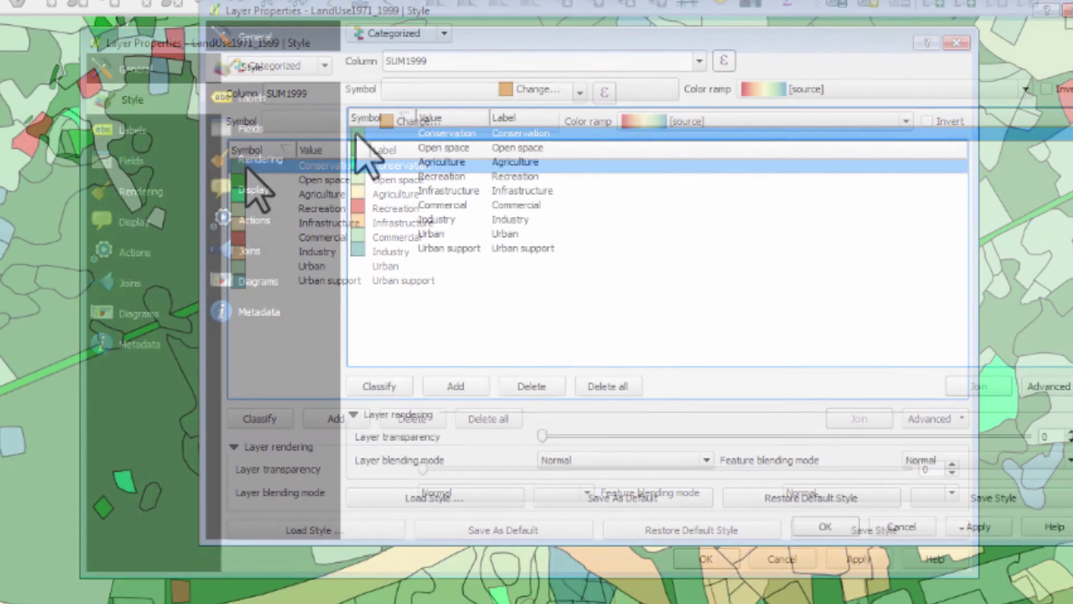
double_click(358, 136)
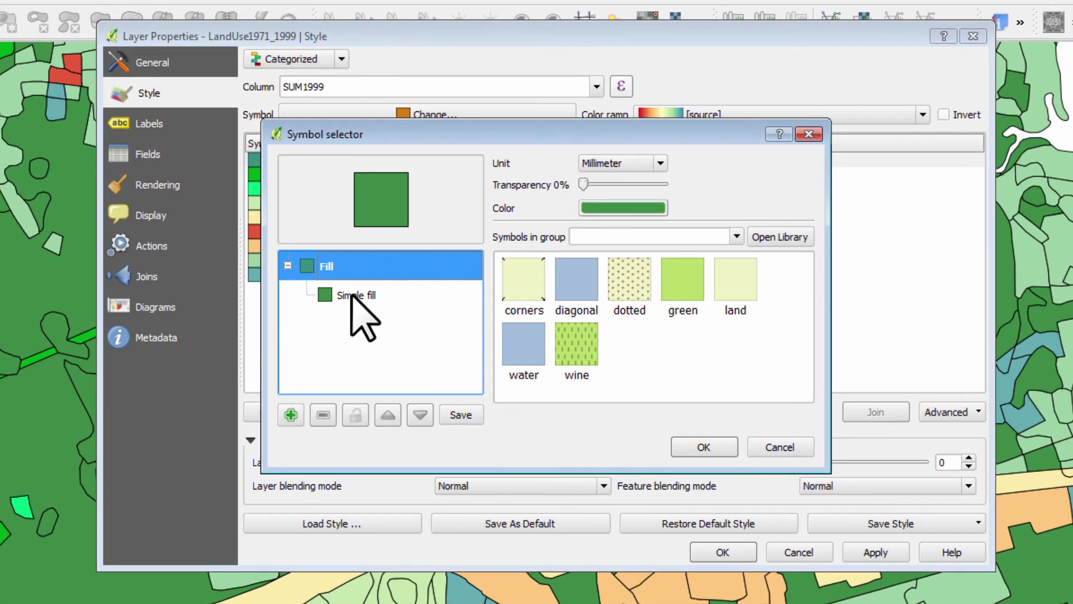
left_click(353, 296)
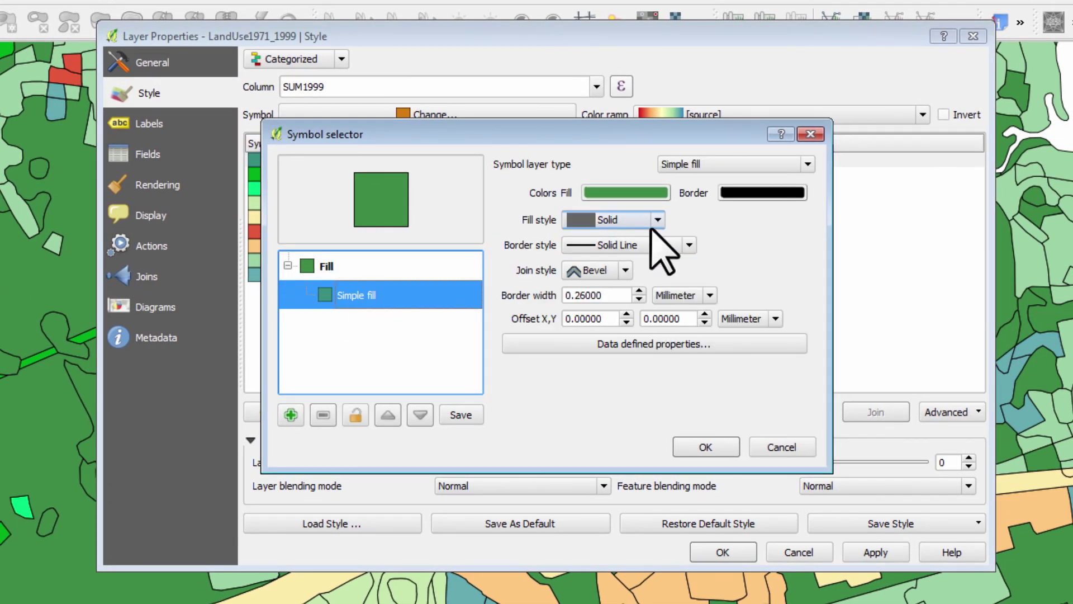
left_click(657, 244)
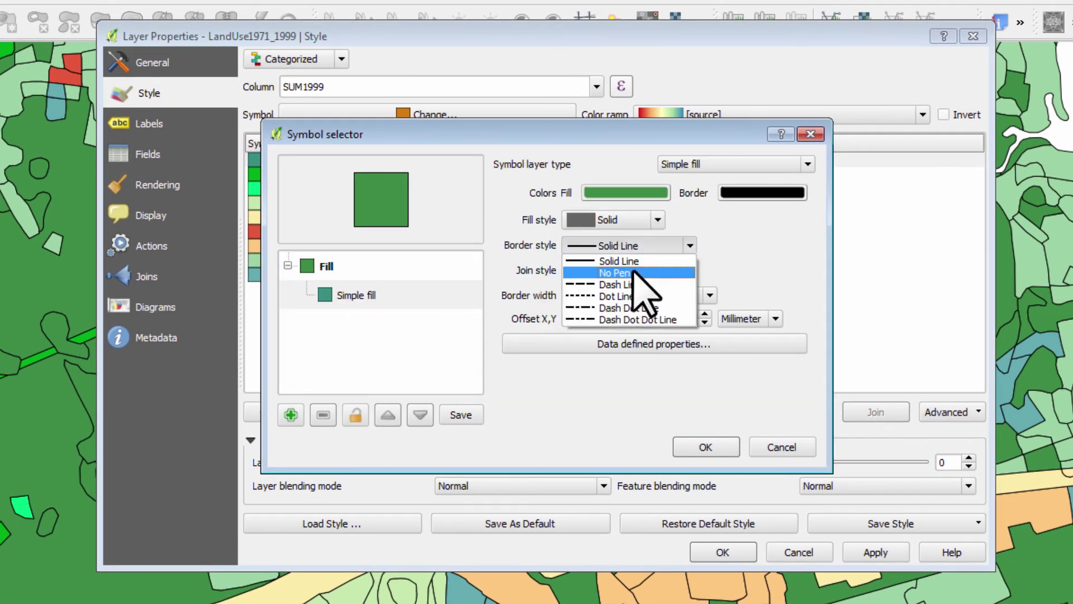
left_click(663, 269)
left_click(706, 447)
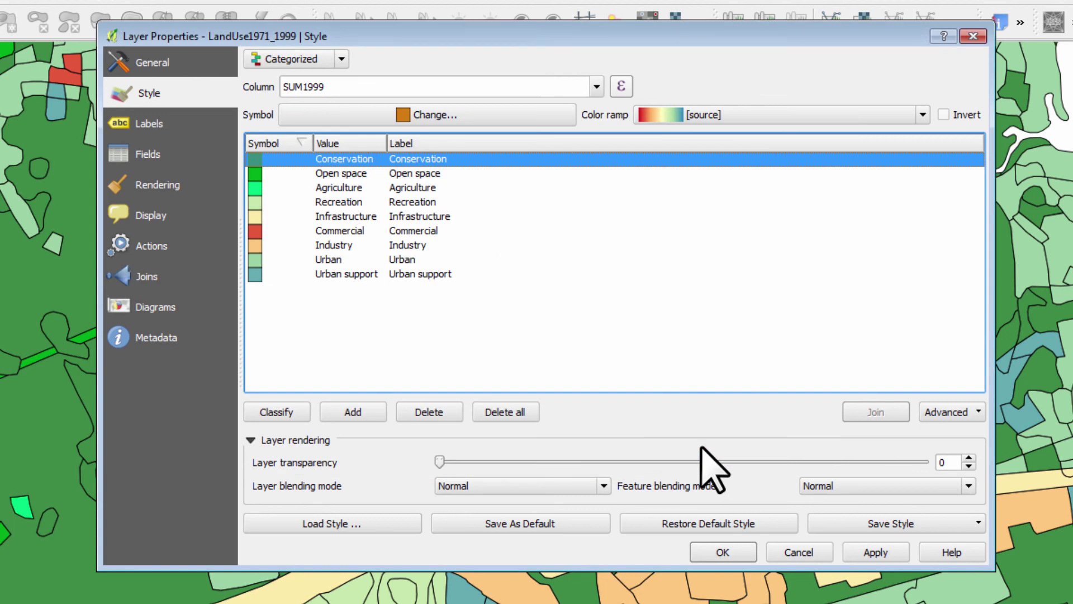
left_click(889, 552)
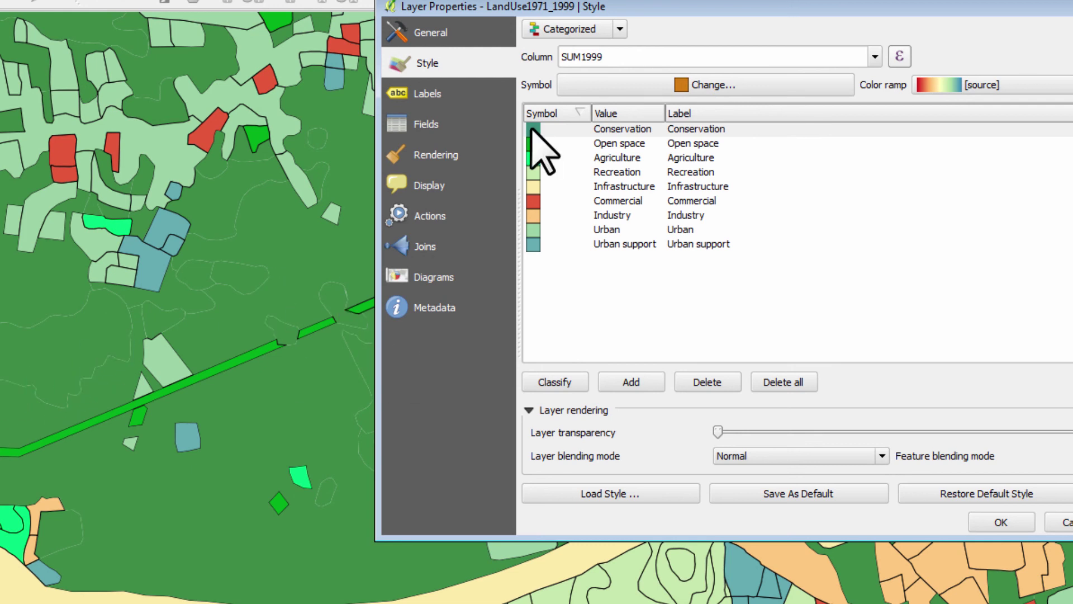
Step: Set the Conservation border colour to RGB 60, 138, 71
double_click(534, 131)
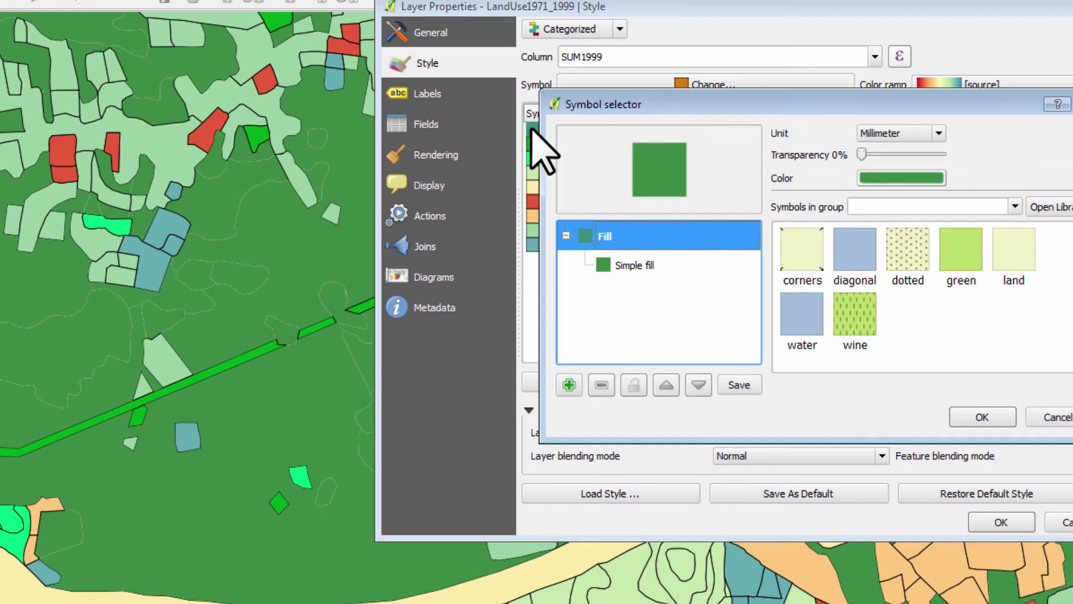
left_click(661, 267)
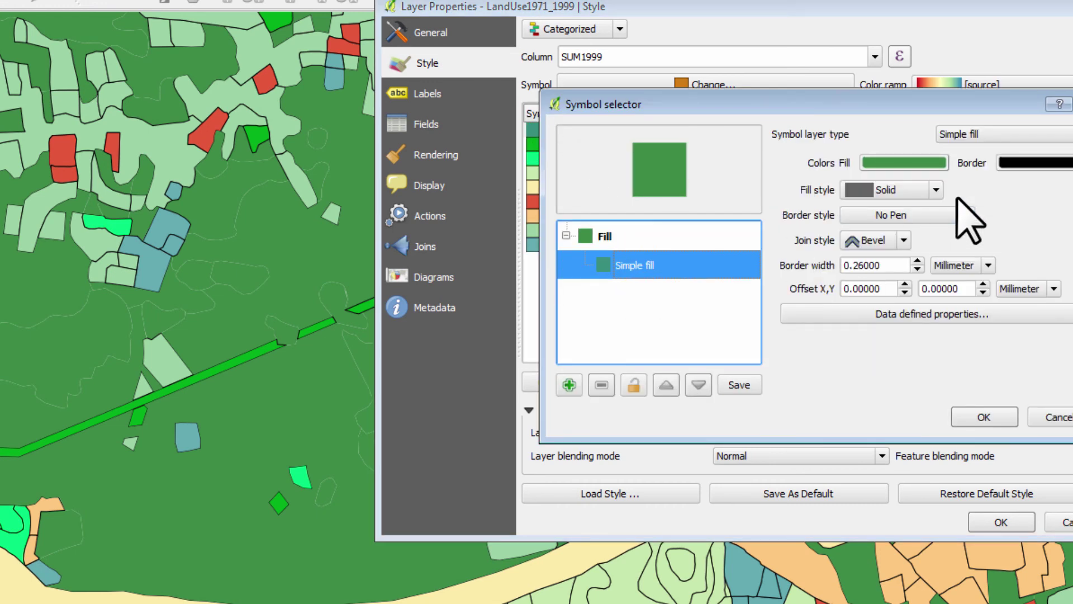
left_click(1026, 164)
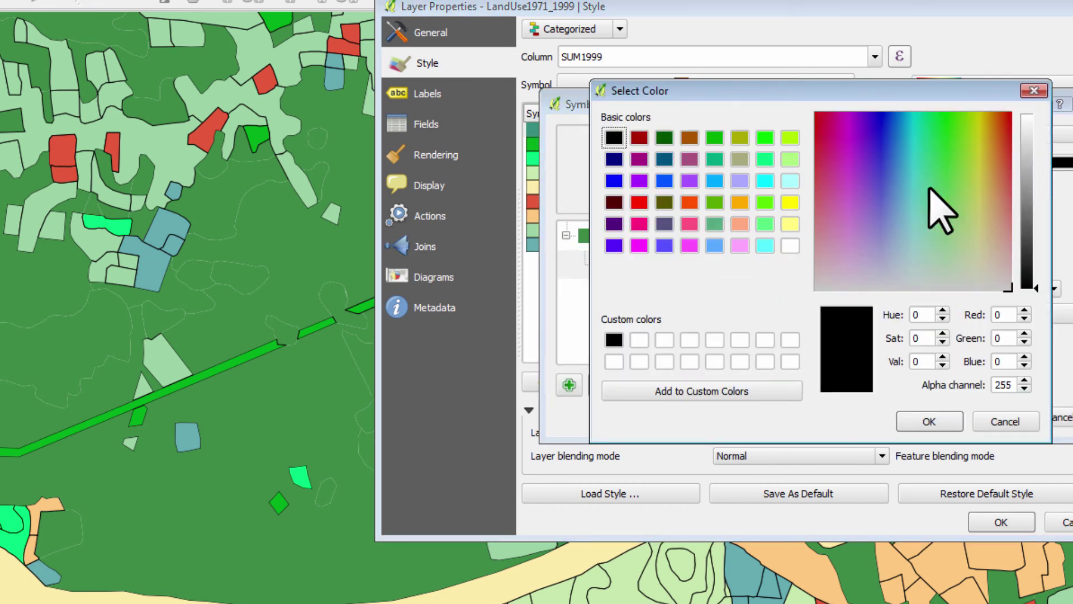
double_click(1013, 314)
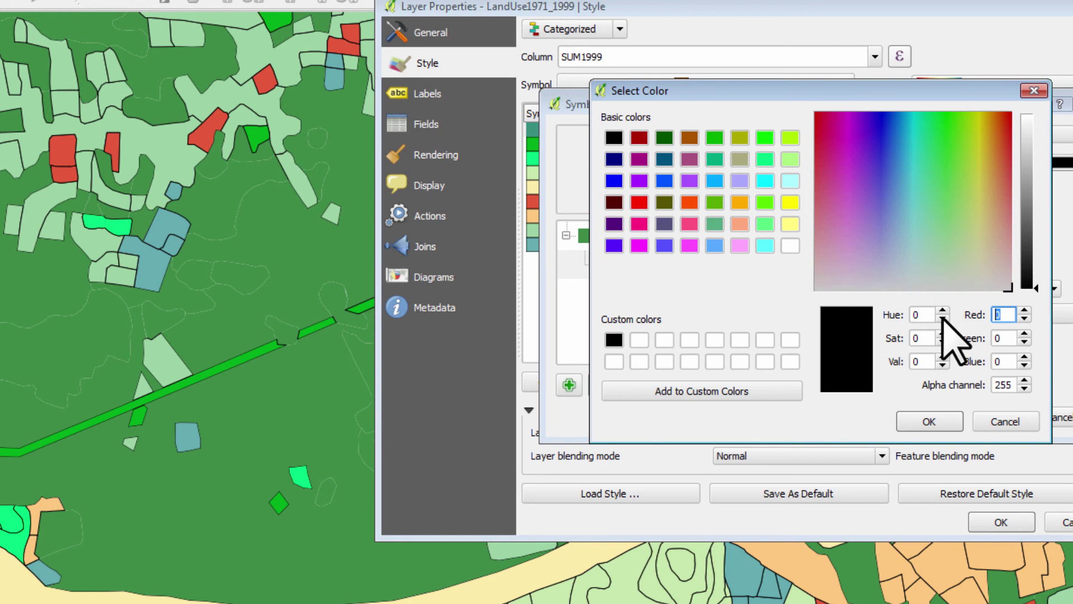
type("60")
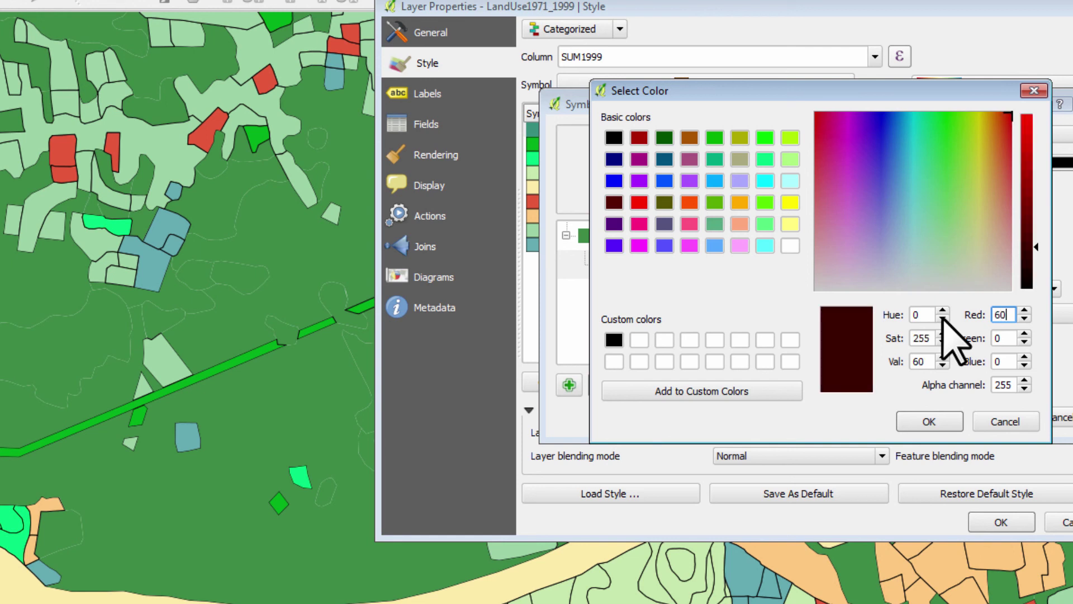
key("Tab")
type("138")
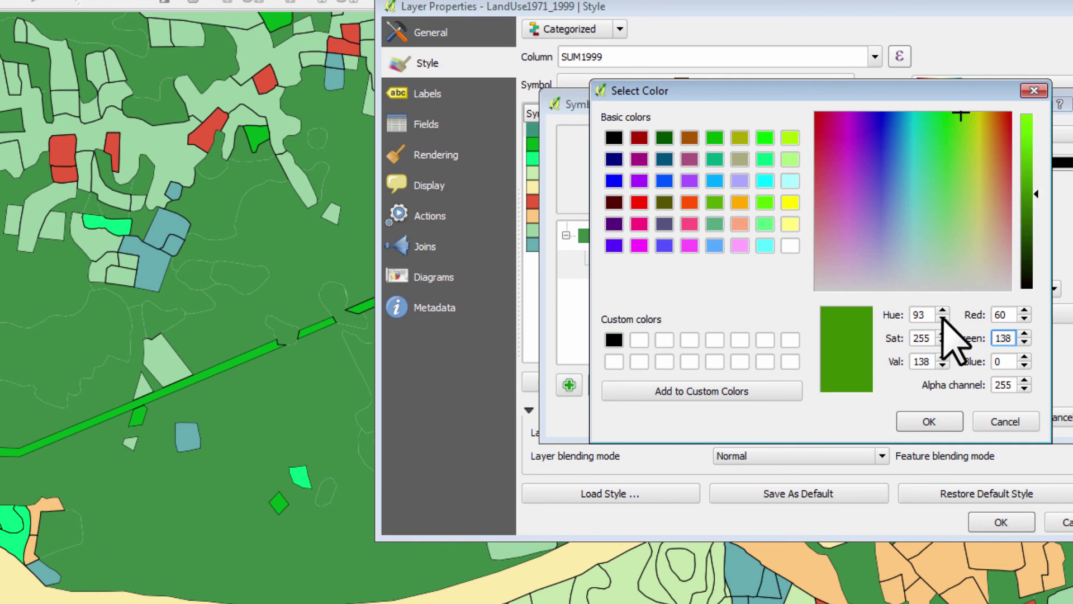
key("Tab")
type("71")
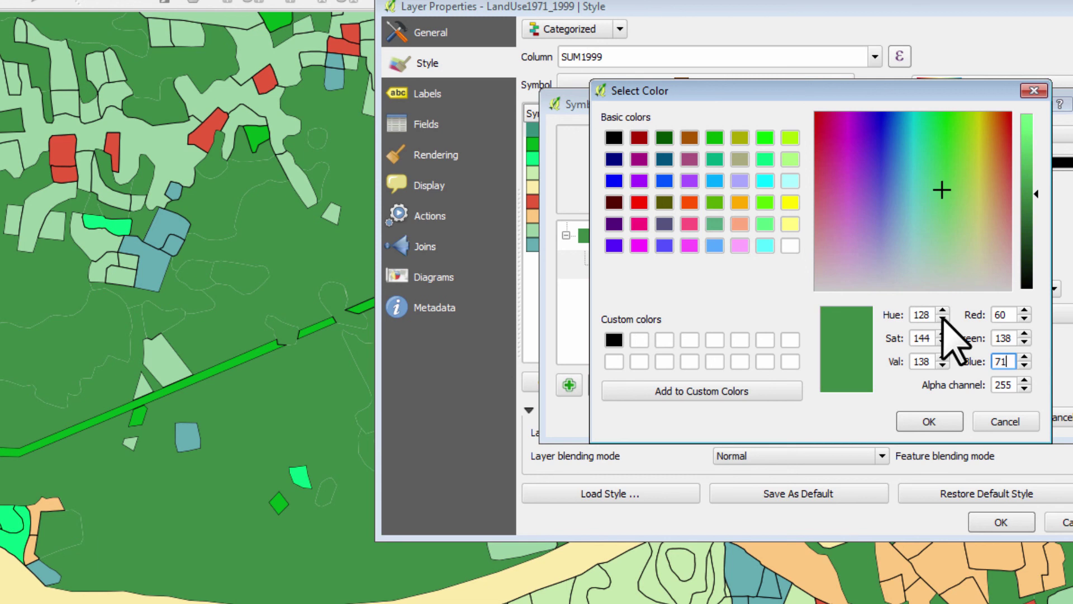
left_click(933, 423)
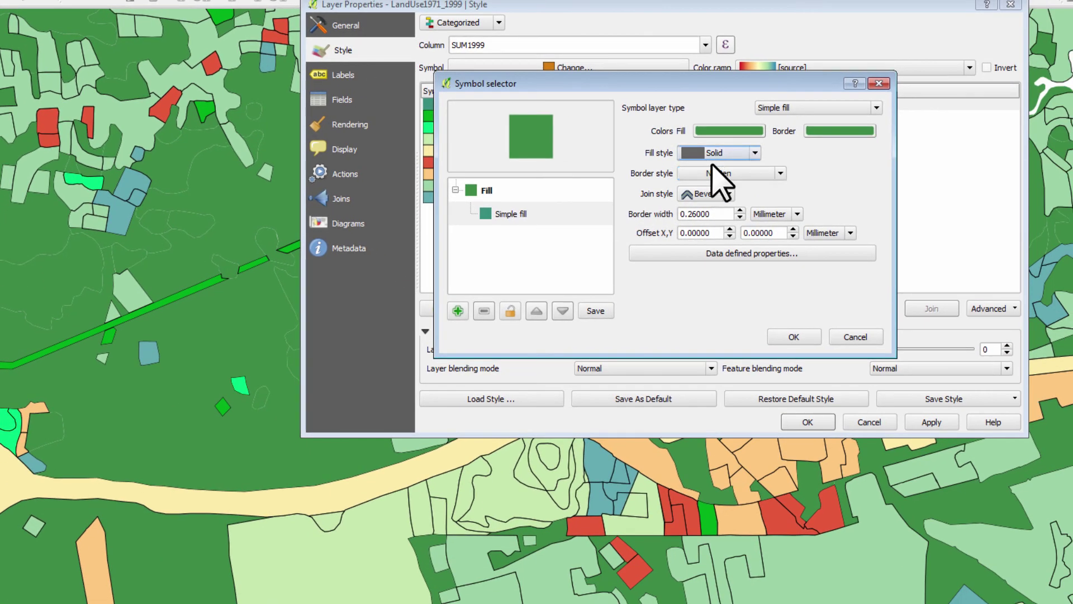
Step: Restore a Solid Line border style for Conservation and apply it to the map
left_click(769, 188)
left_click(771, 202)
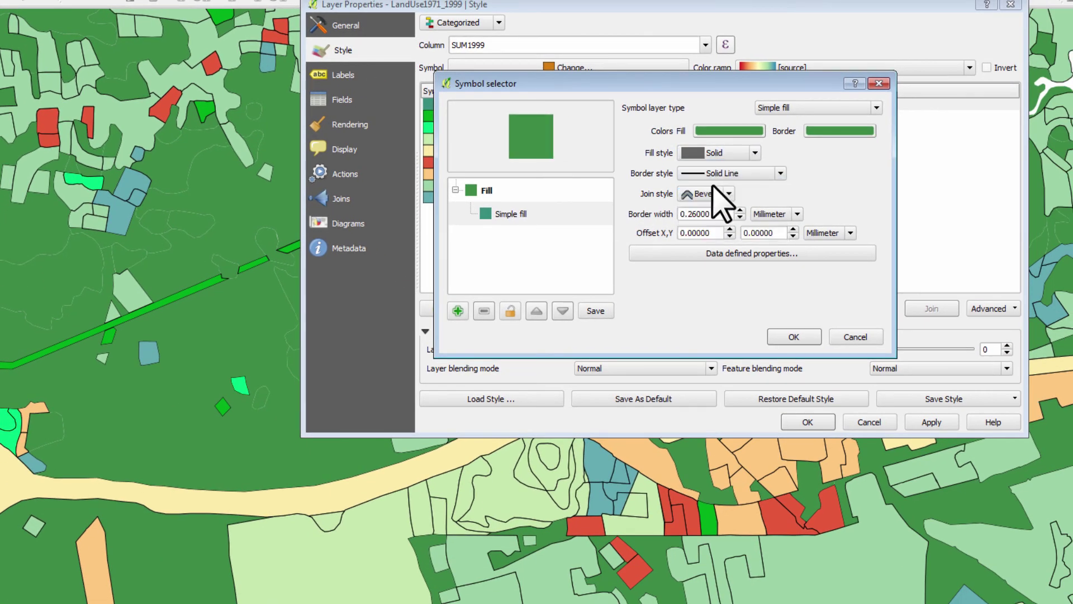
left_click(795, 337)
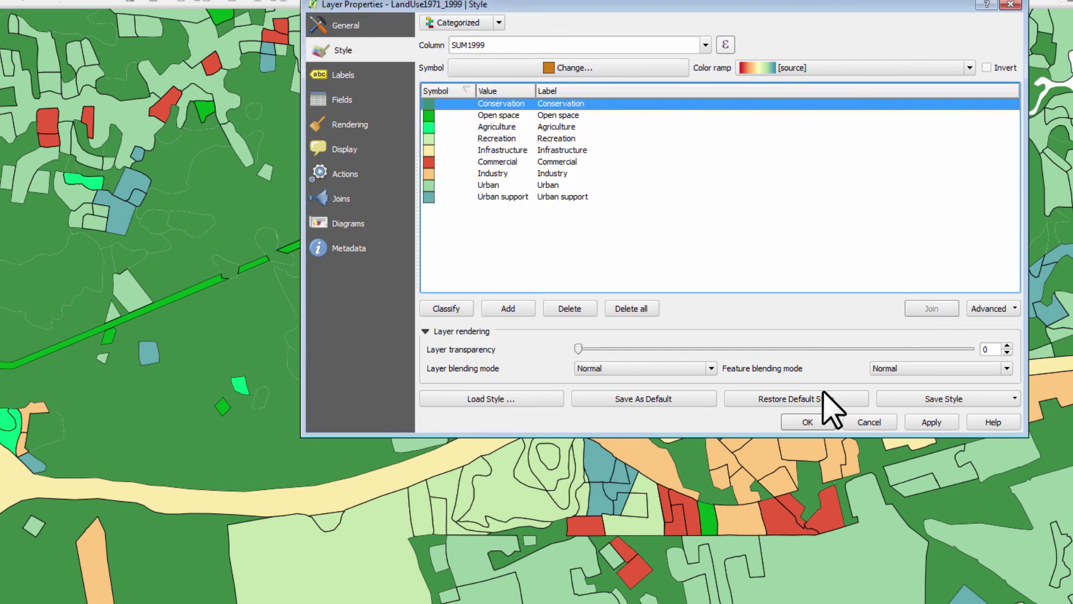
left_click(935, 424)
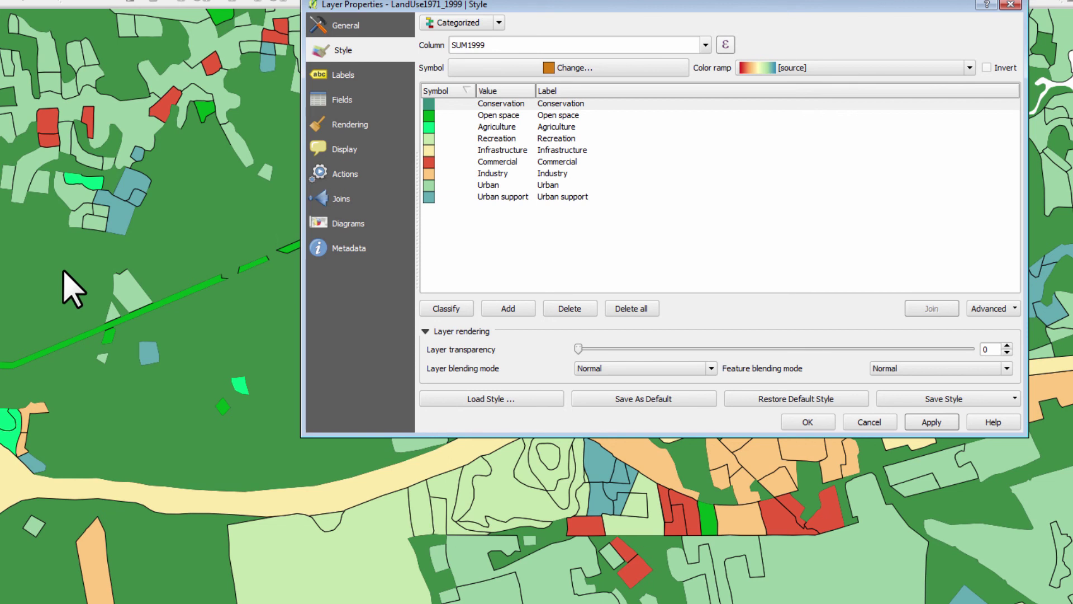
Step: Move aside and close Layer Properties, then zoom the map out
left_click_drag(473, 5, 643, 32)
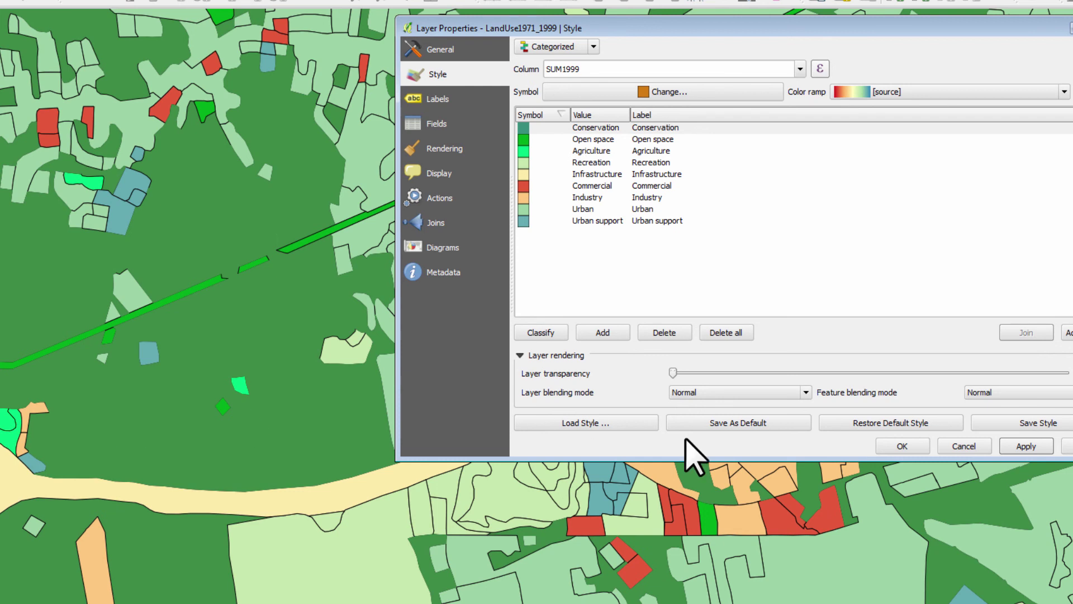
key("Return")
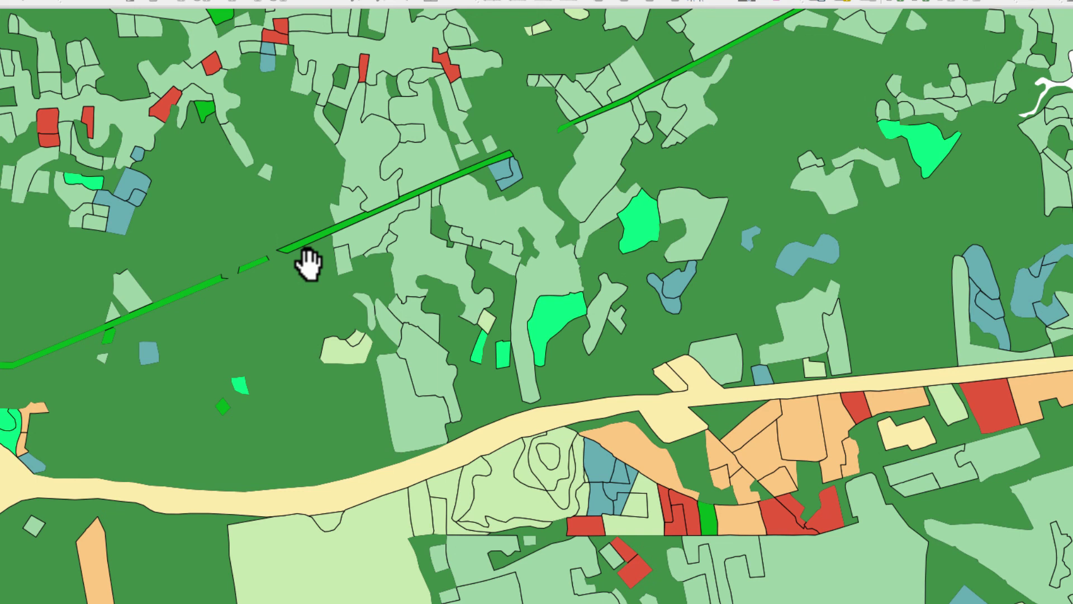
scroll(158, 224, "down", 1)
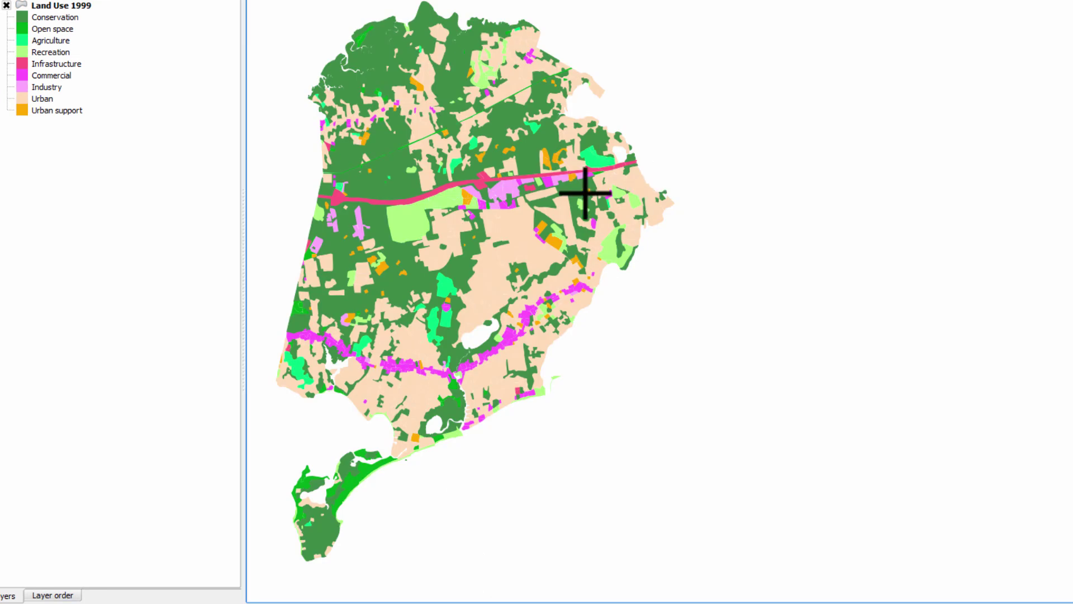
Step: Alt+Tab back to the QGIS window holding the LandUse1971_1999 layer
key("alt+Tab")
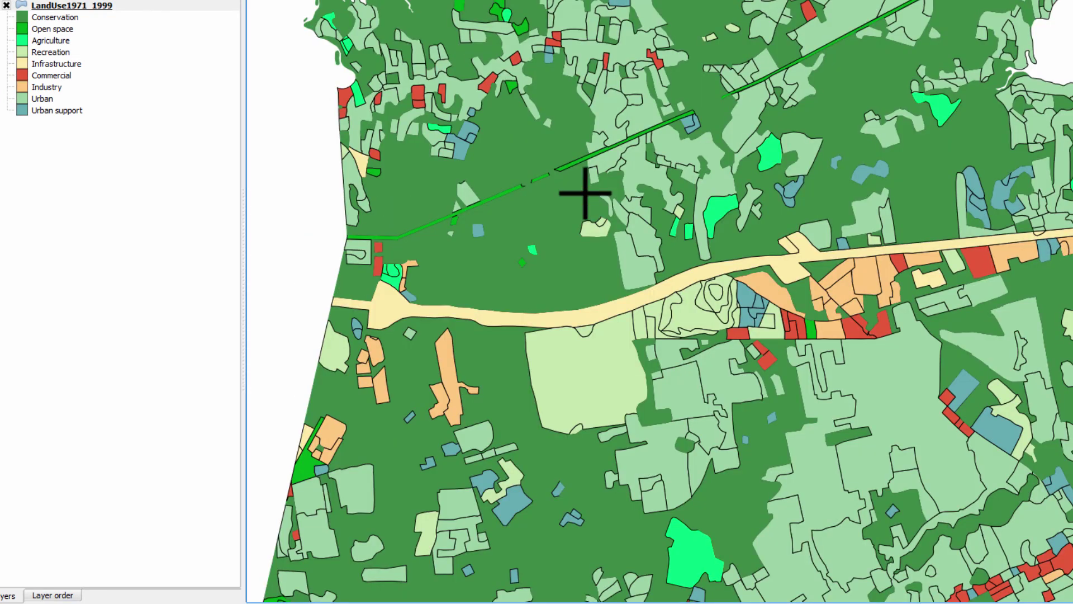